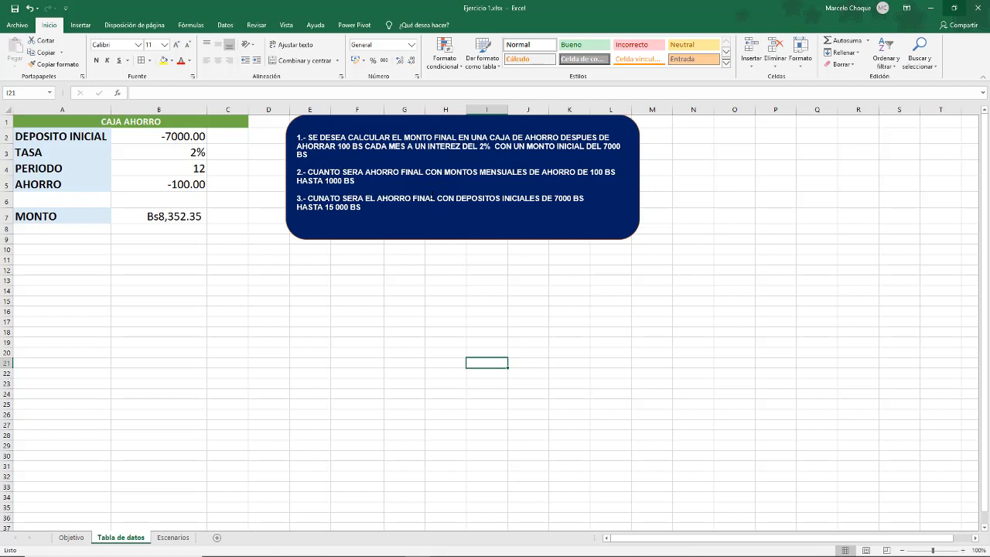
Set the AHORRO value in B5 to -200.
click(174, 184)
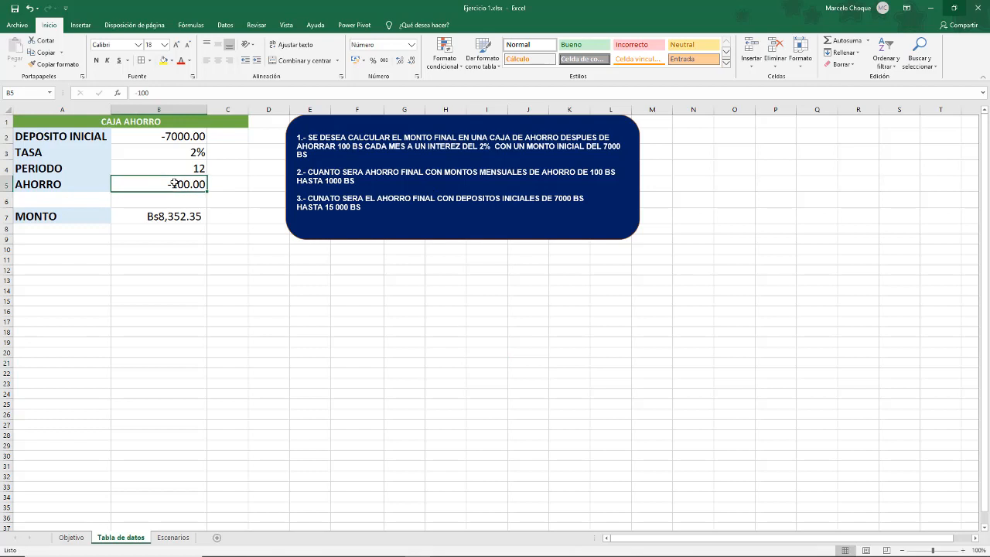
click(142, 94)
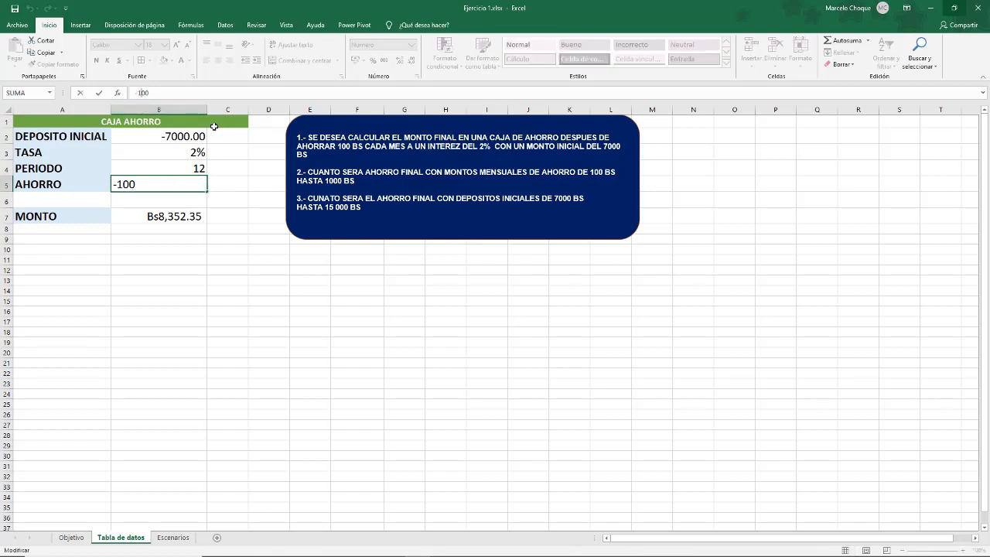
key(Delete)
text(2)
key(Return)
key(Up)
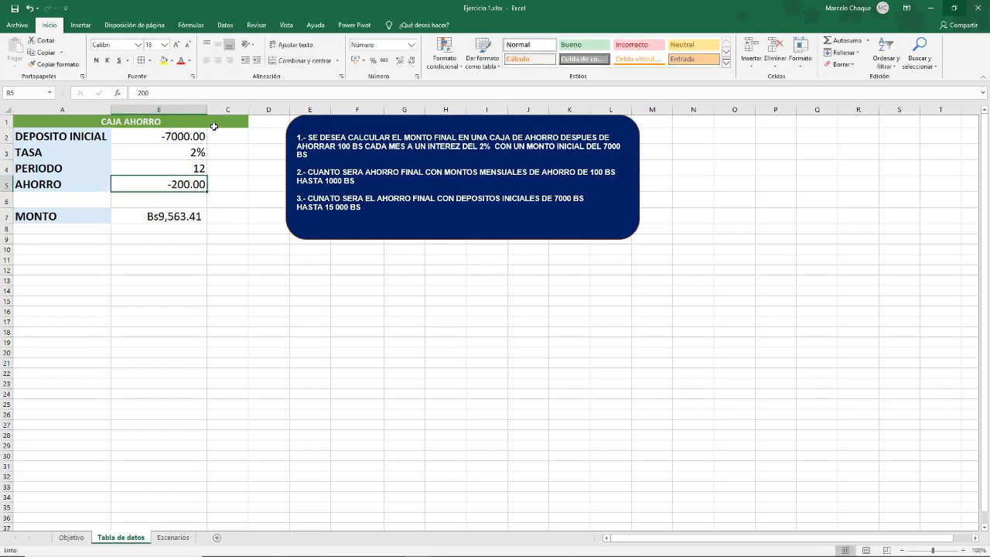
Set the AHORRO value in B5 to -300.
click(143, 93)
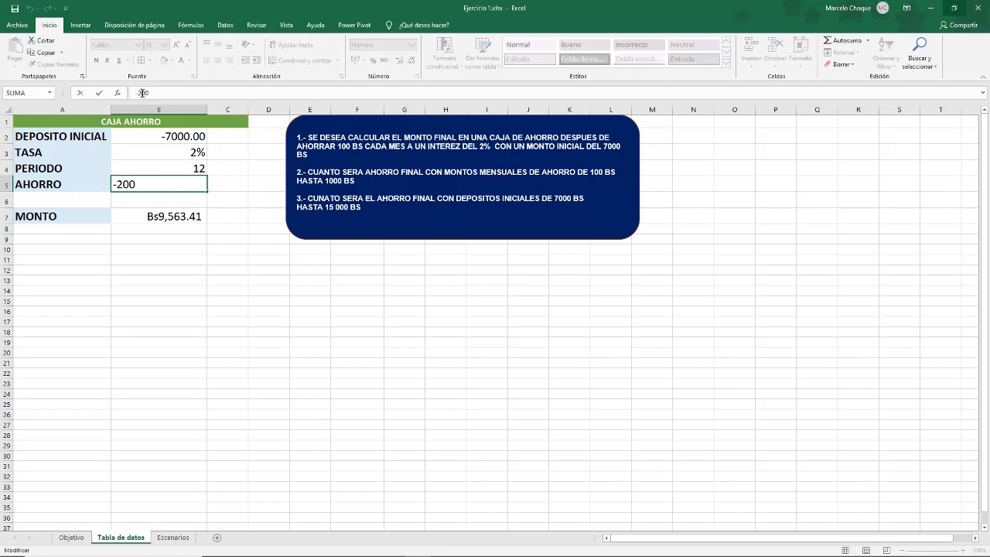
key(BackSpace)
text(3)
key(Return)
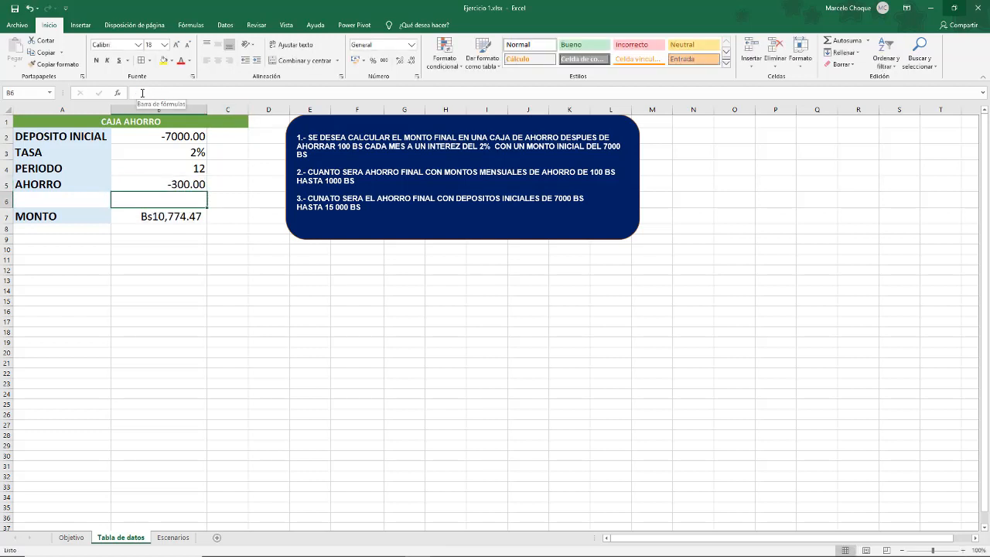
Restore the AHORRO value in B5 to -100.
click(160, 185)
click(143, 93)
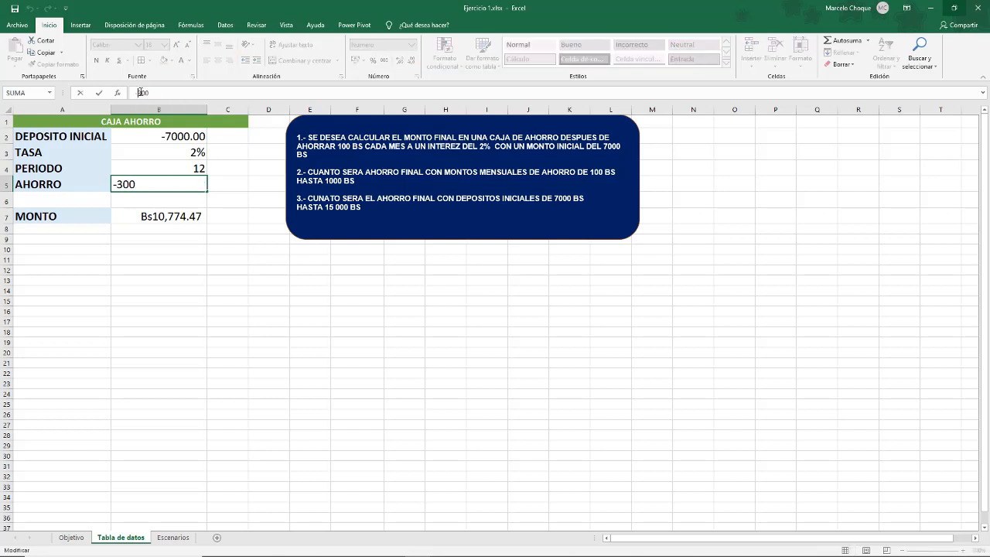
key(BackSpace)
text(1)
key(Return)
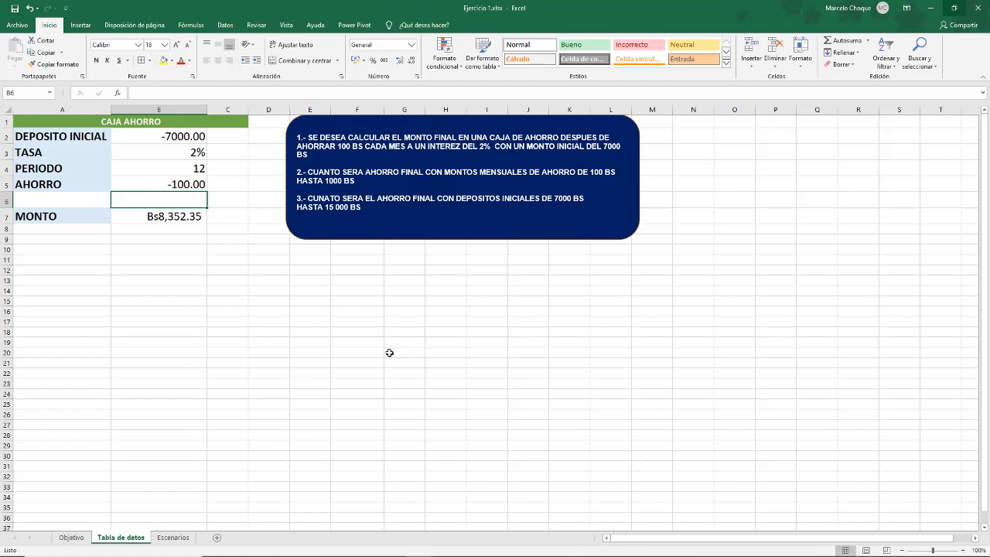
Make all cell references absolute in the MONTO formula in B7, giving =VF($B$3/12,$B$4,$B$5,$B$2).
click(208, 278)
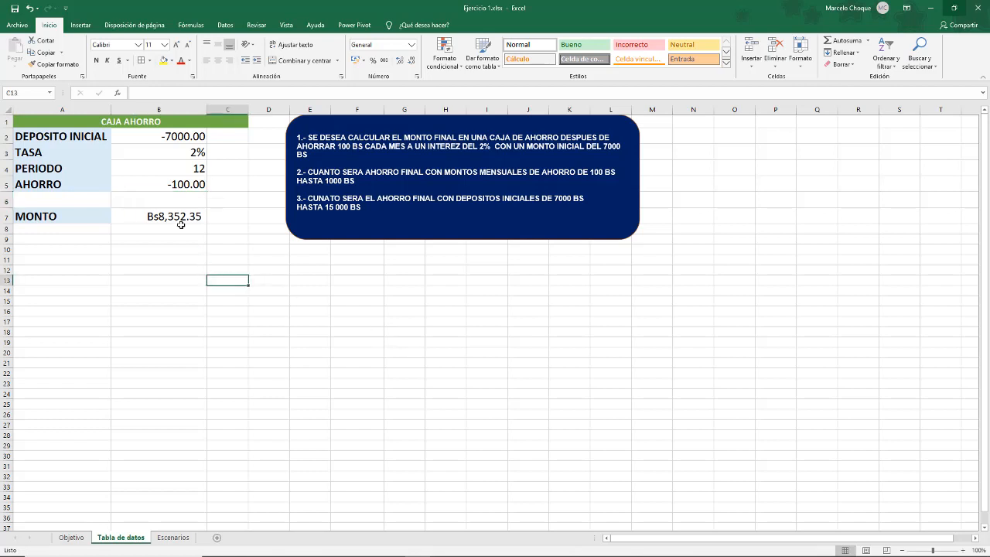
click(180, 222)
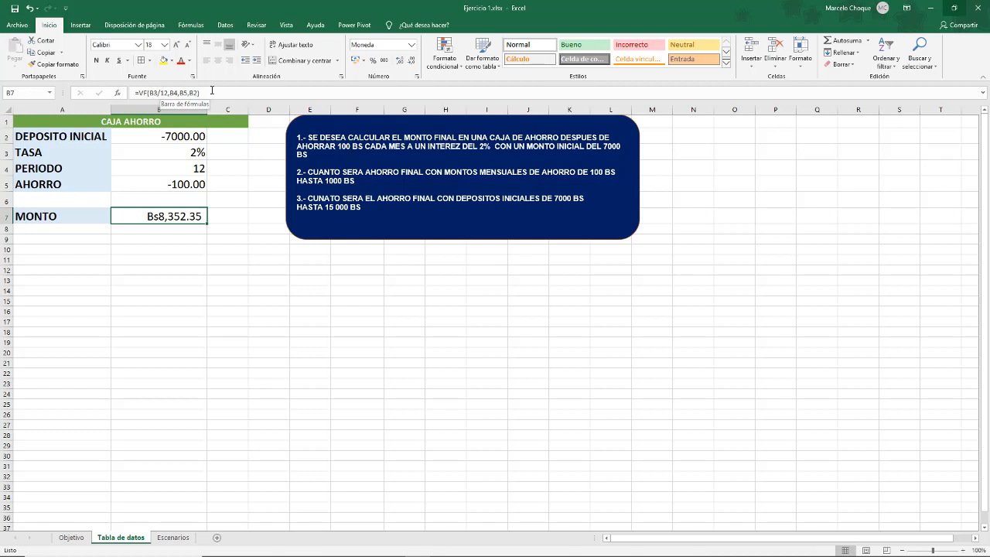
click(159, 92)
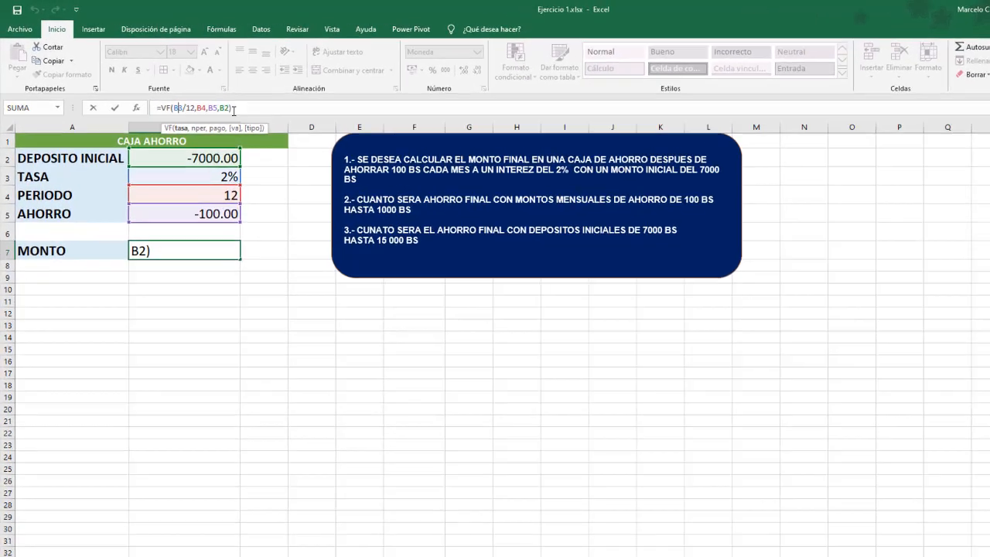
key(F4)
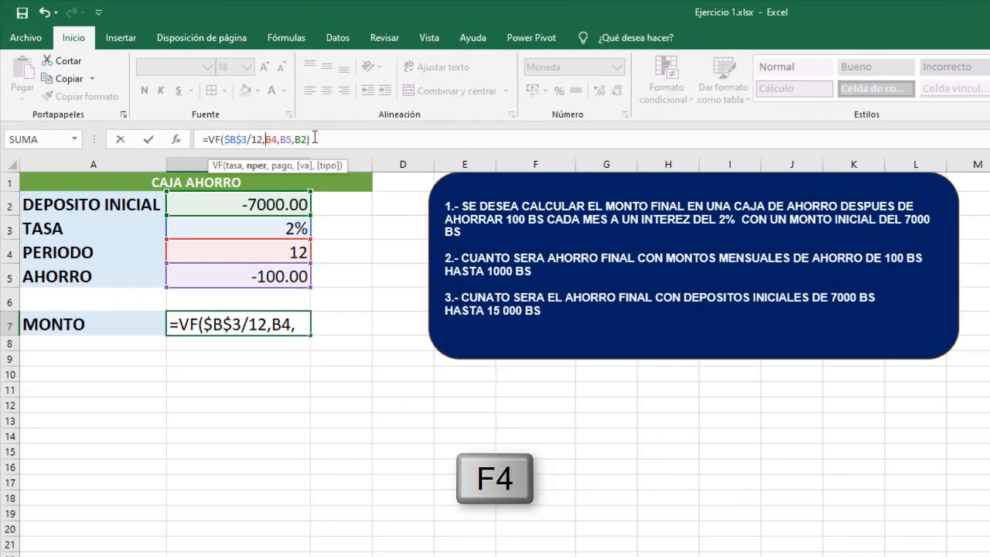
key(F4)
click(298, 139)
key(F4)
click(323, 137)
key(F4)
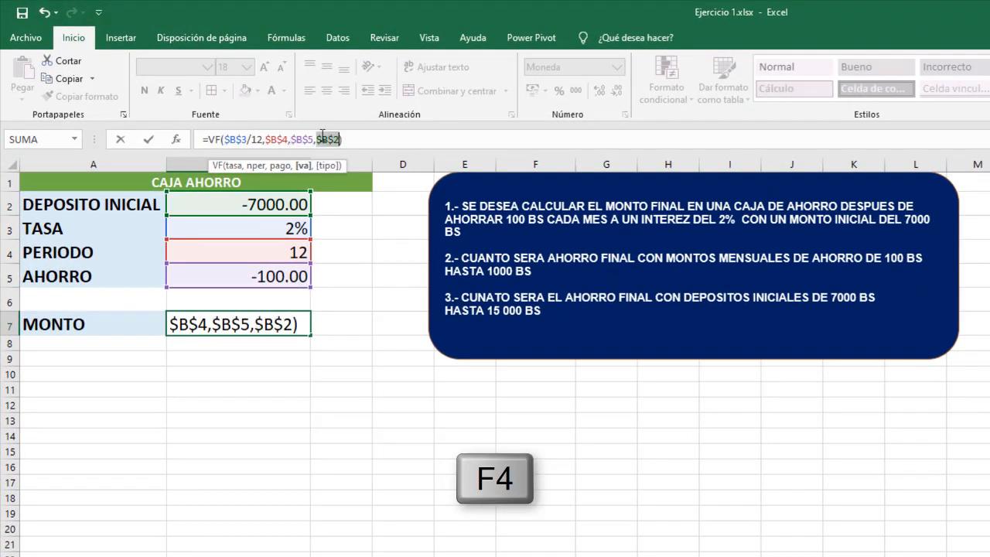
key(Return)
click(363, 469)
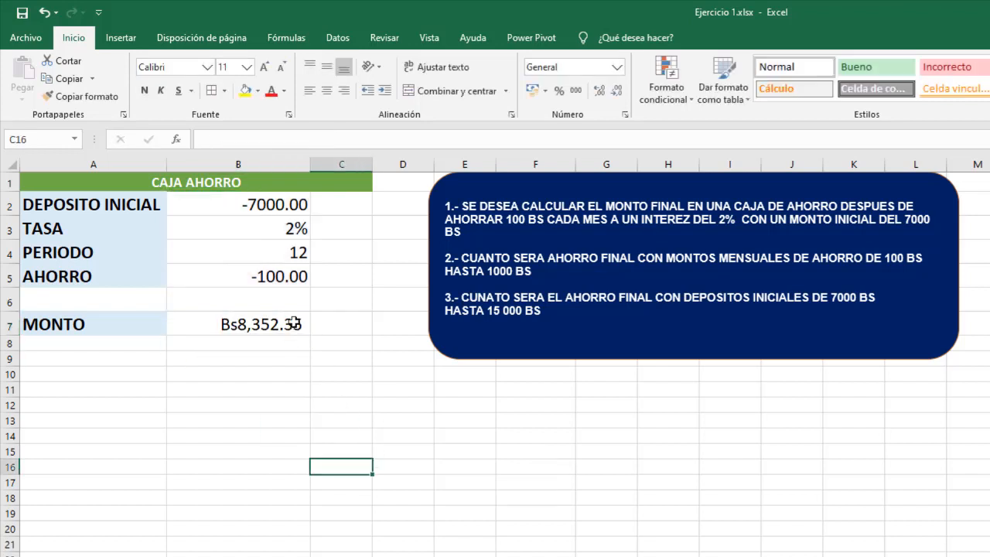
Copy the MONTO formula from B7 into cell B11.
click(295, 324)
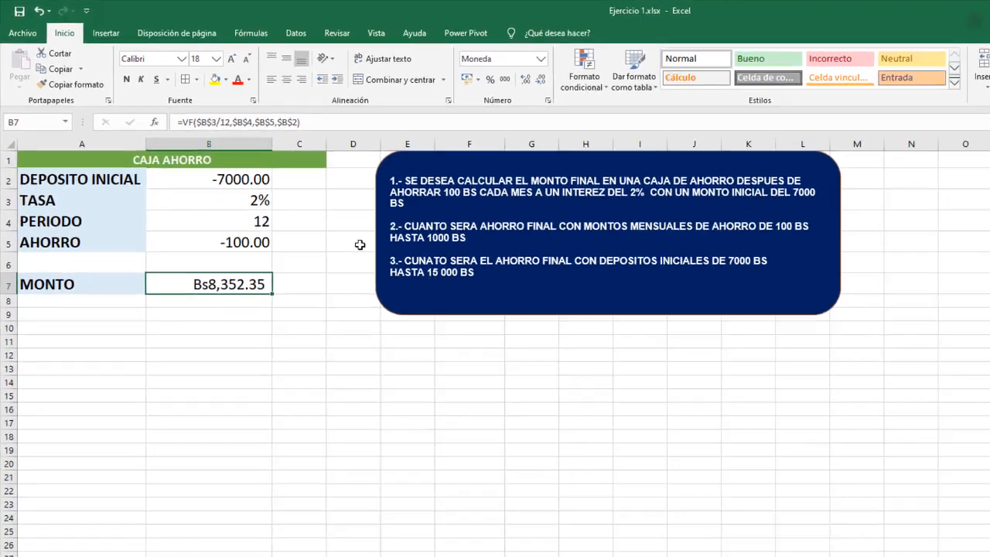
key(ctrl+c)
click(262, 388)
key(ctrl+v)
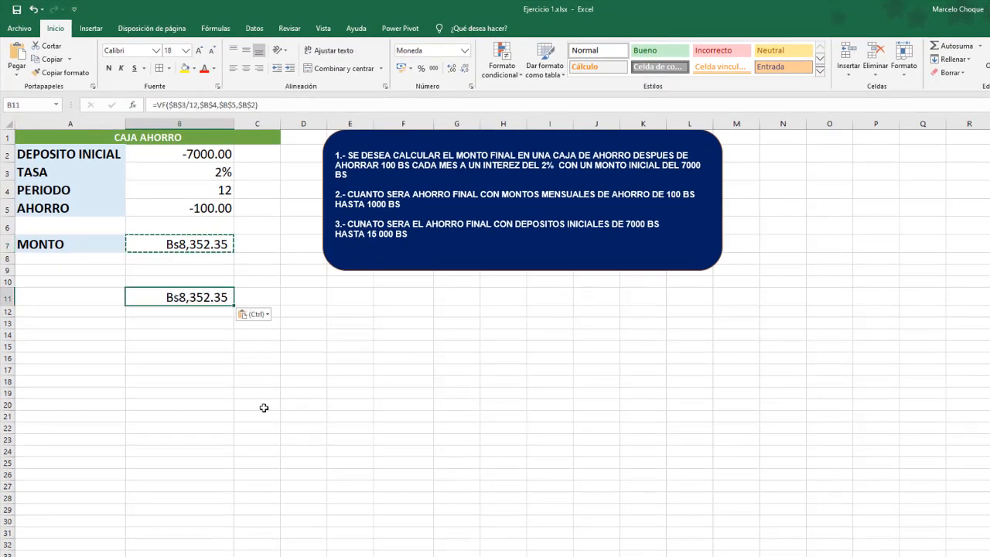
click(261, 406)
click(194, 298)
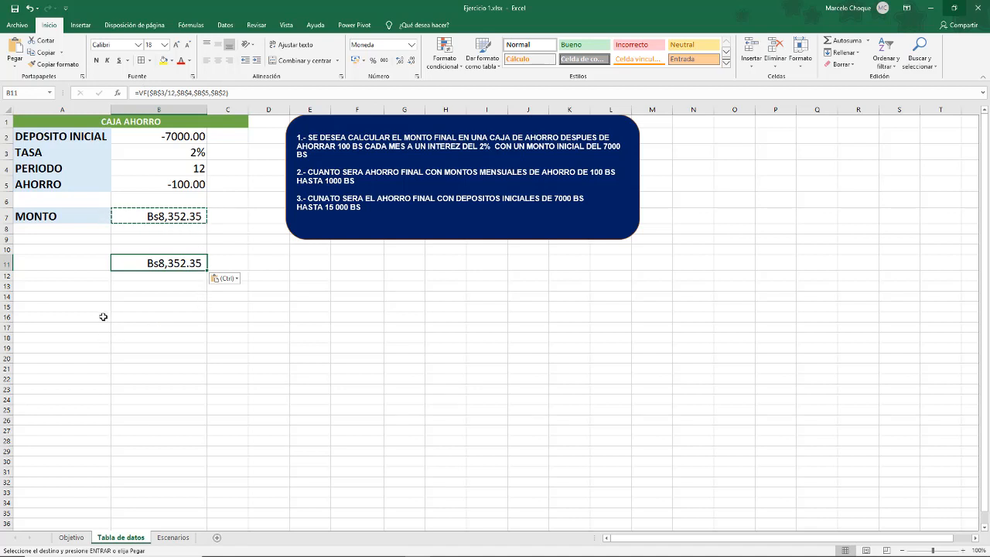
Enter the first two monthly savings amounts, -100 in A12 and -200 in A13.
click(141, 278)
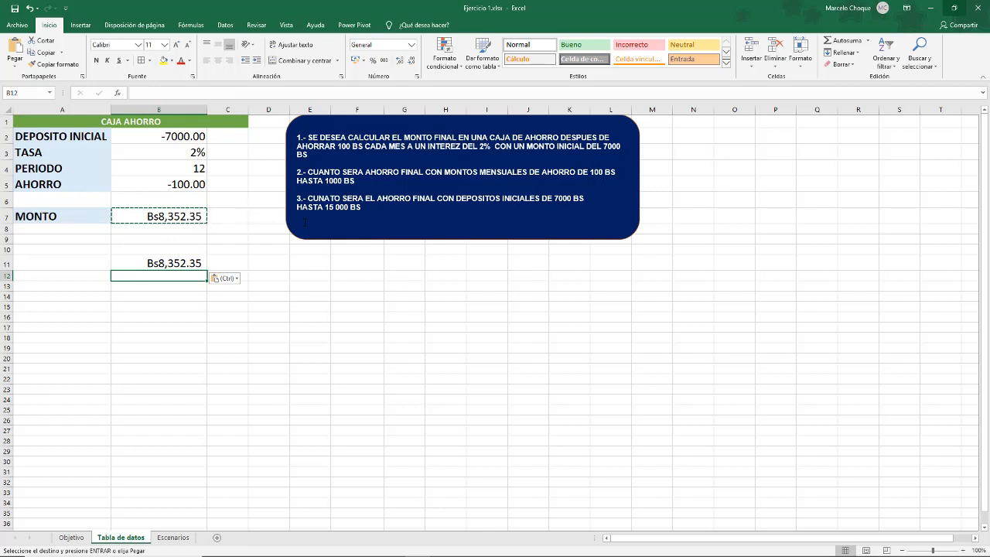
click(68, 276)
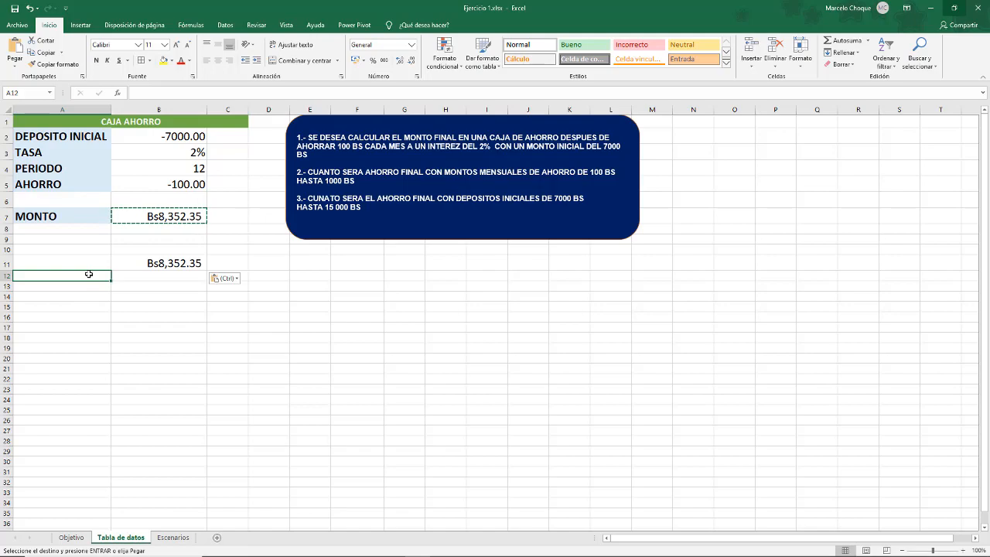
text(=)
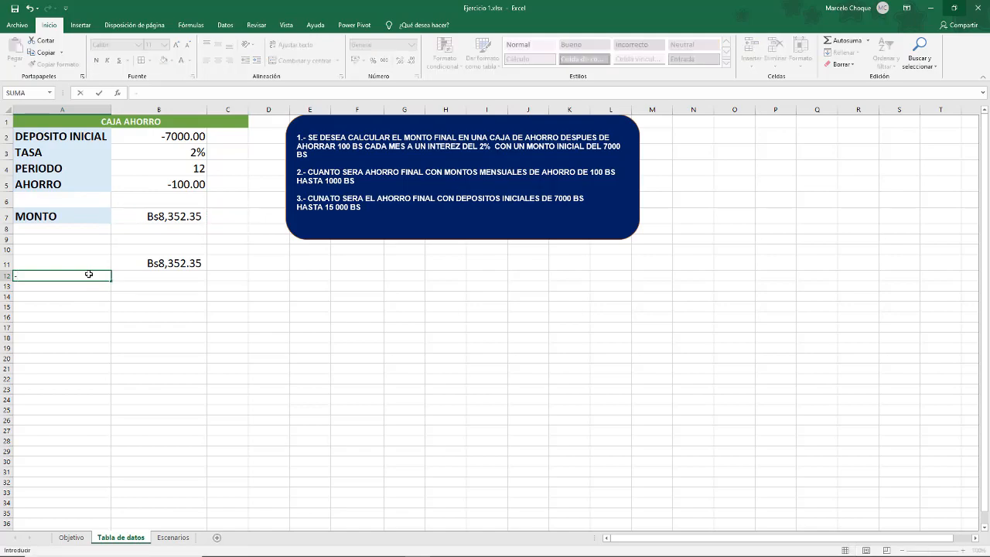
text(B5)
key(Return)
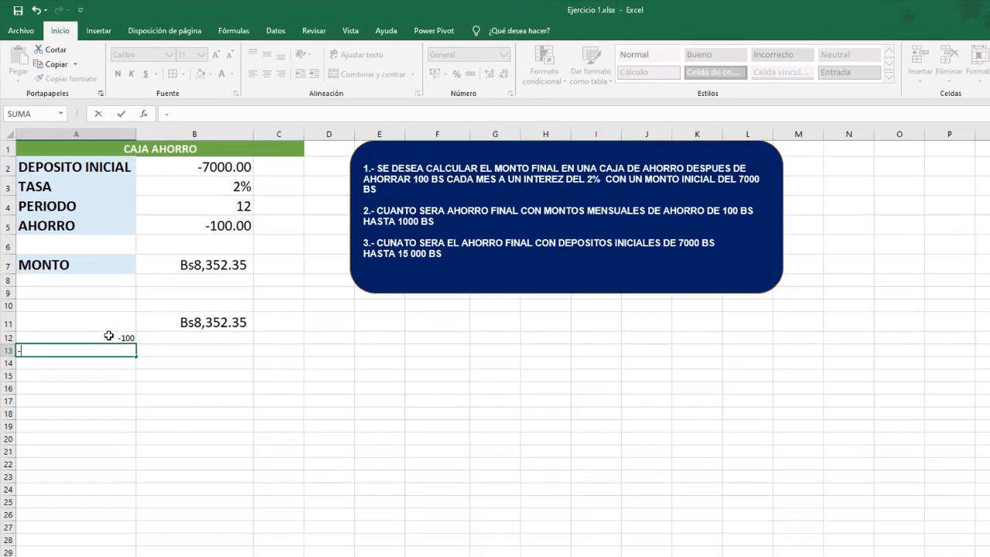
text(-200)
key(Return)
Extend the savings series down column A to -1000 in A21 and clear the surplus values below it.
click(117, 340)
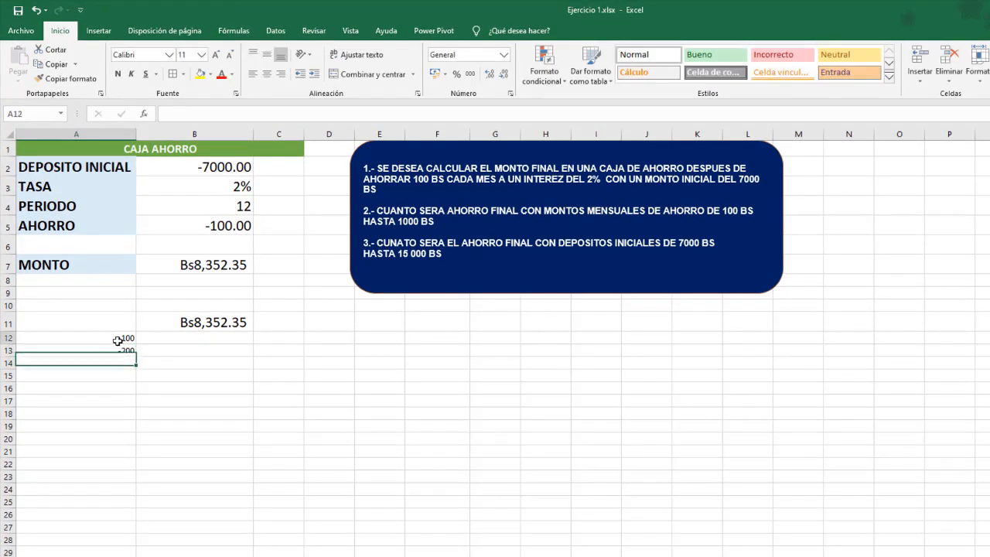
drag(118, 341, 120, 509)
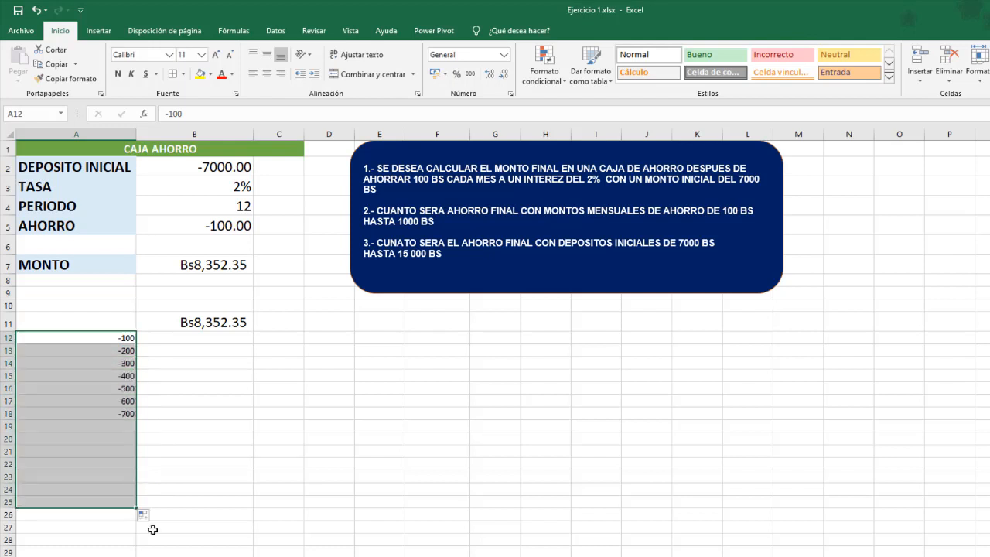
drag(118, 465, 118, 505)
key(Delete)
click(268, 512)
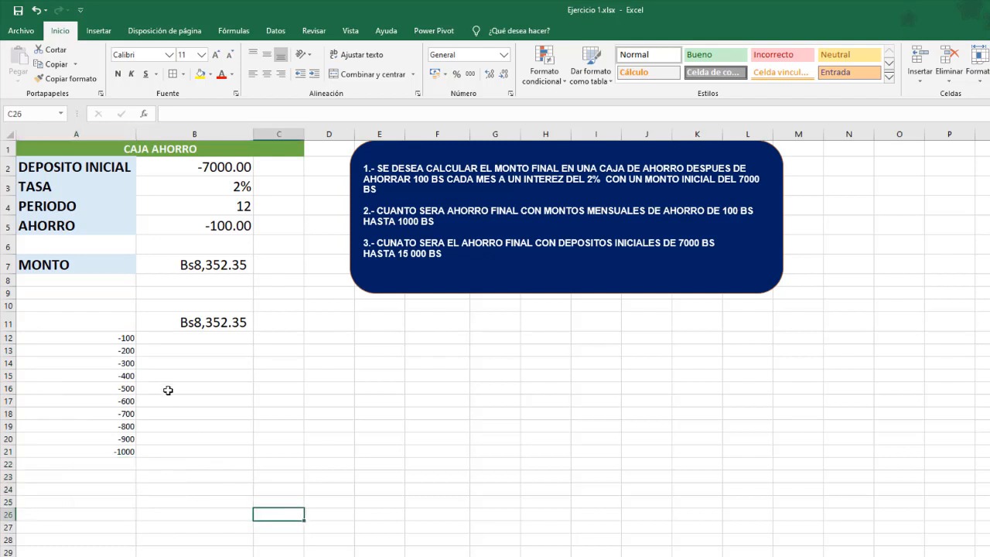
Increase the font size of the savings amounts in A12:A21 to 16.
drag(118, 341, 86, 454)
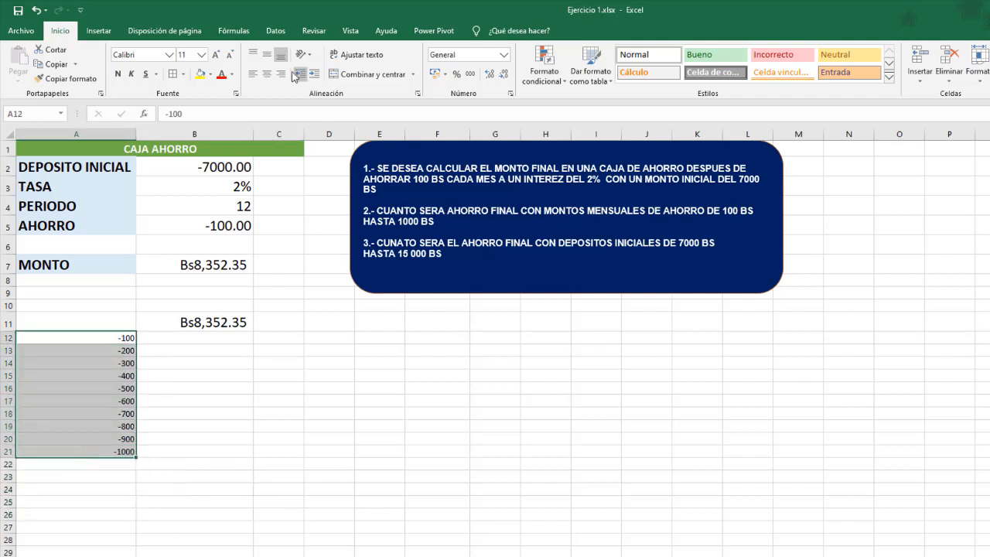
click(216, 55)
click(216, 55)
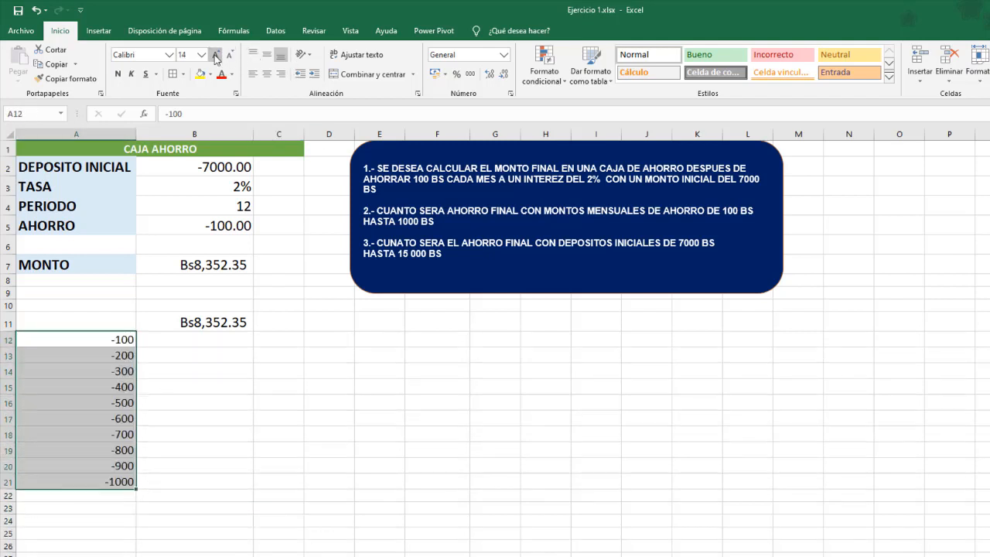
click(216, 55)
Apply all borders to the range A11:B21.
drag(115, 317, 207, 500)
click(172, 74)
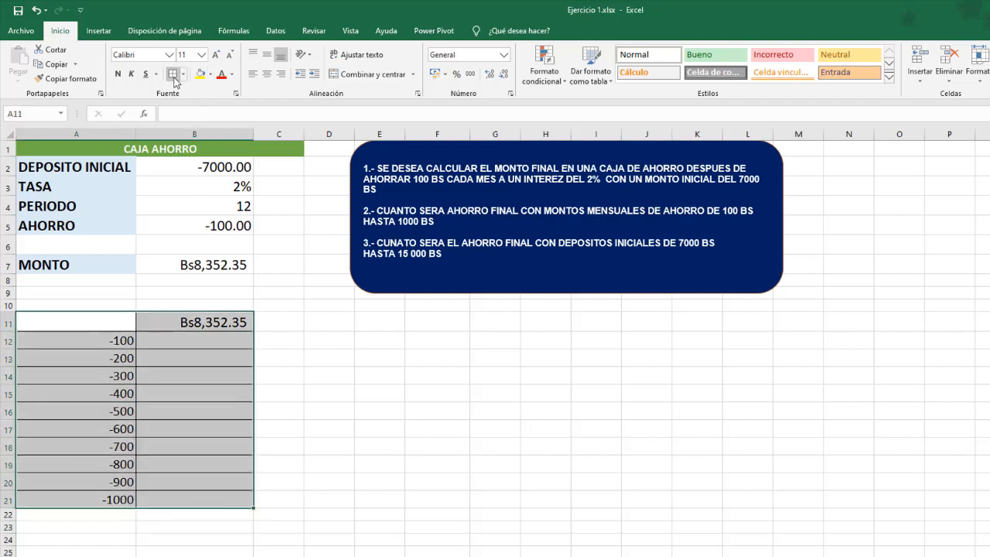
click(356, 492)
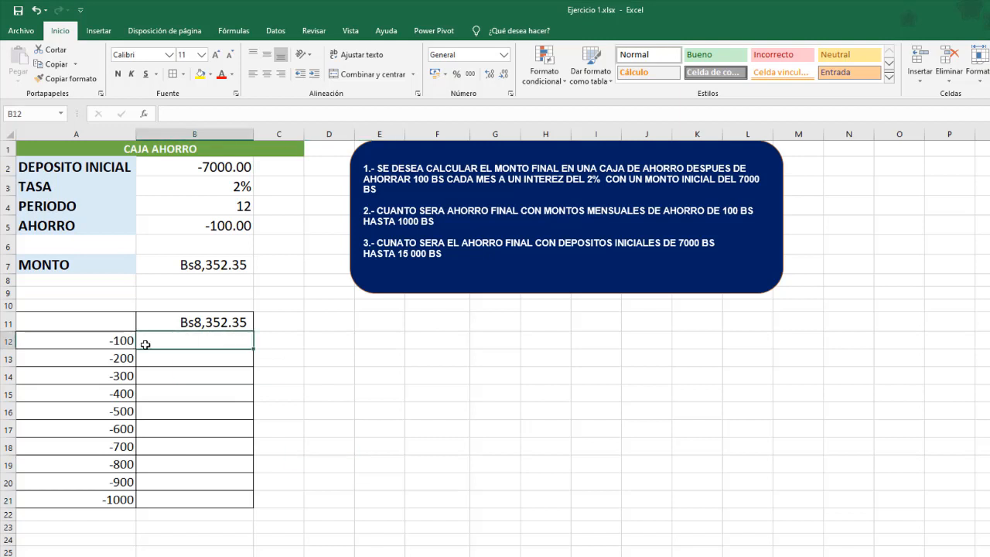
click(112, 340)
click(116, 359)
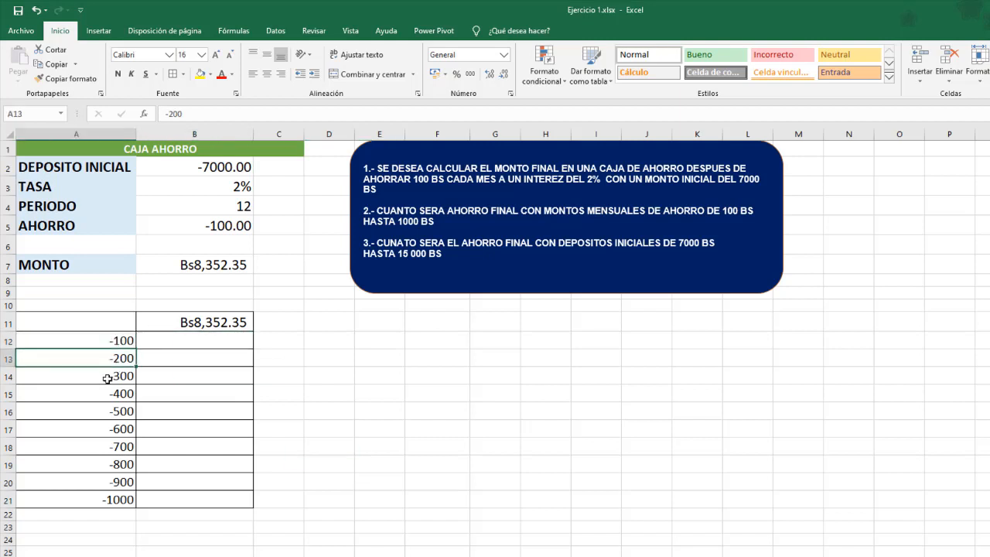
click(107, 380)
click(106, 394)
click(110, 444)
click(103, 504)
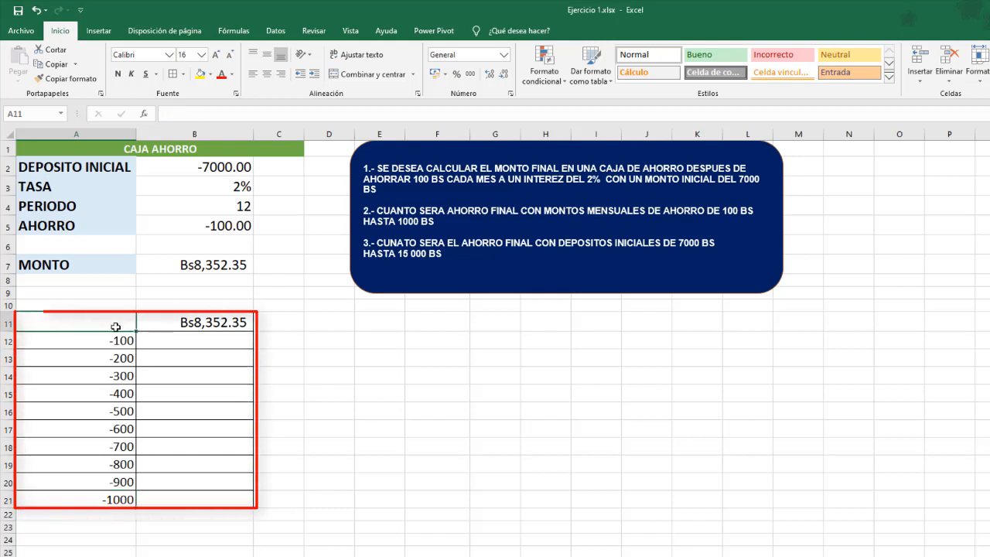
Create a what-if data table over A11:B21 using B5, the AHORRO value, as the column input cell.
mouse_move(72, 320)
mouse_down()
mouse_move(144, 340)
mouse_move(194, 408)
mouse_move(194, 499)
mouse_up()
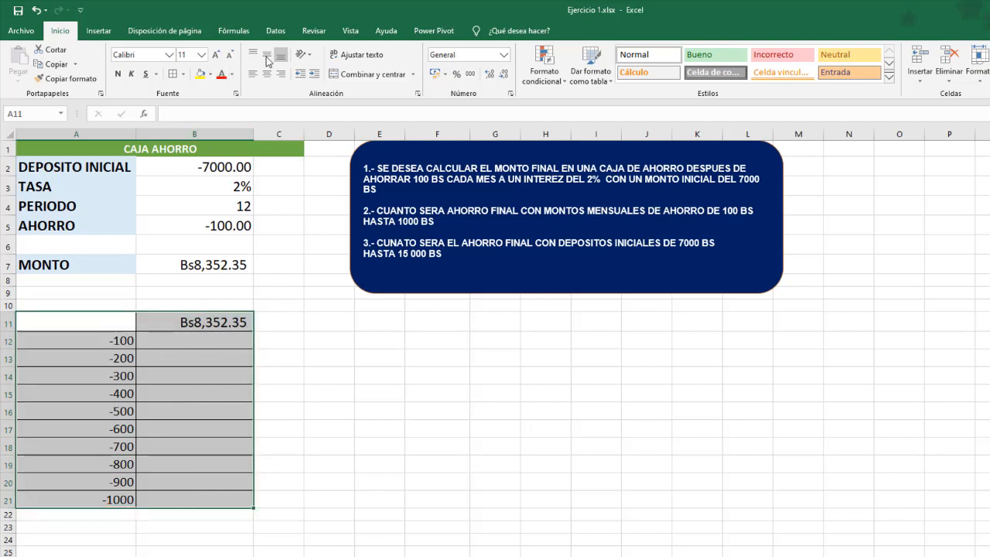
click(276, 32)
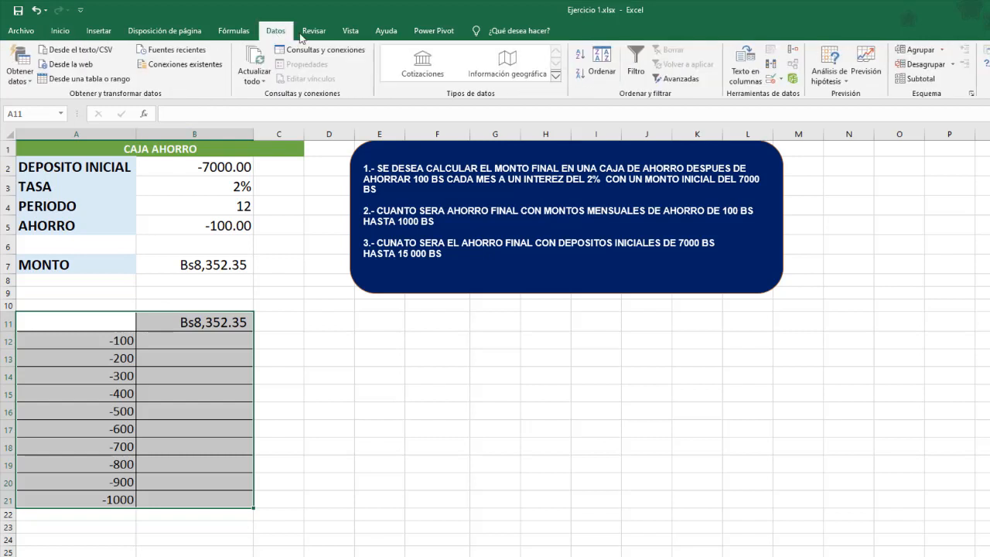
click(822, 62)
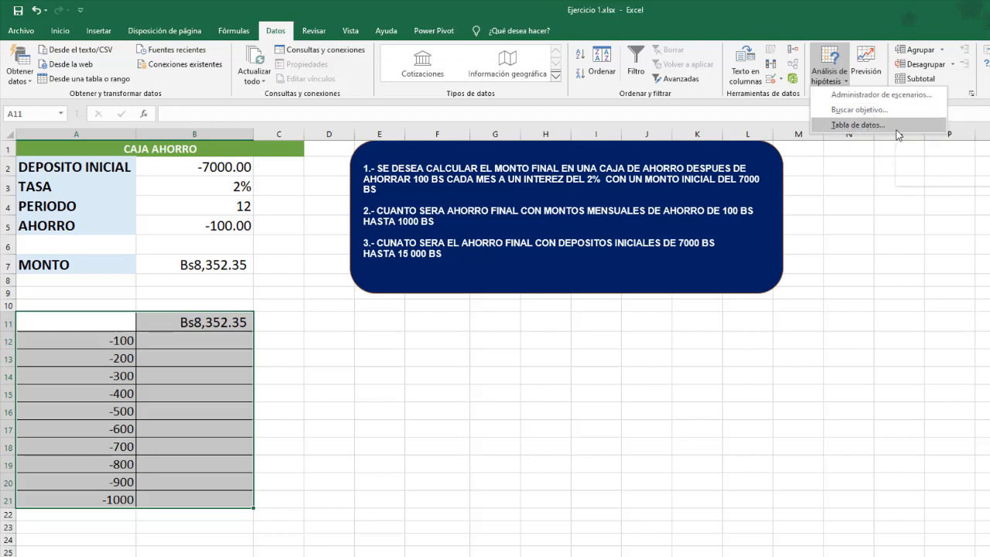
click(858, 127)
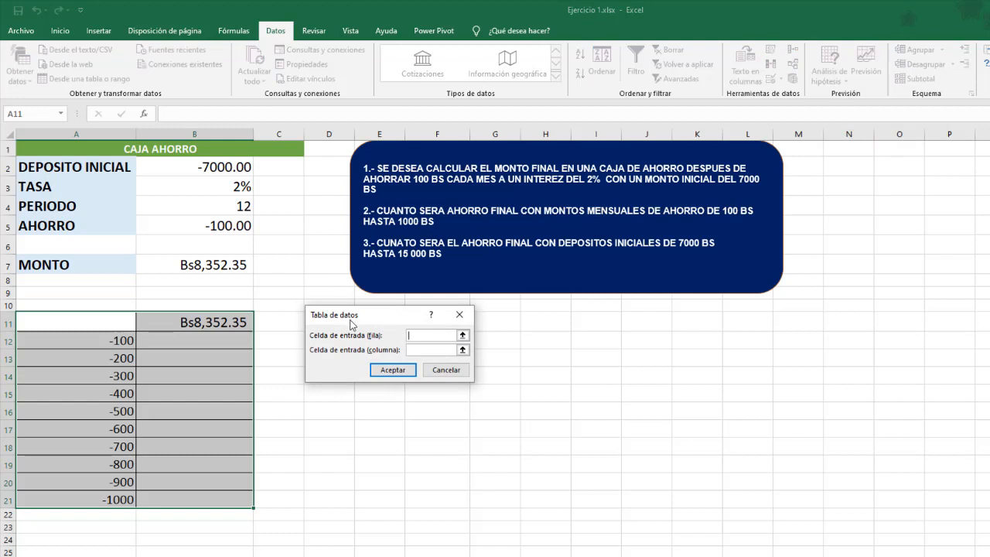
drag(350, 323, 650, 333)
click(709, 360)
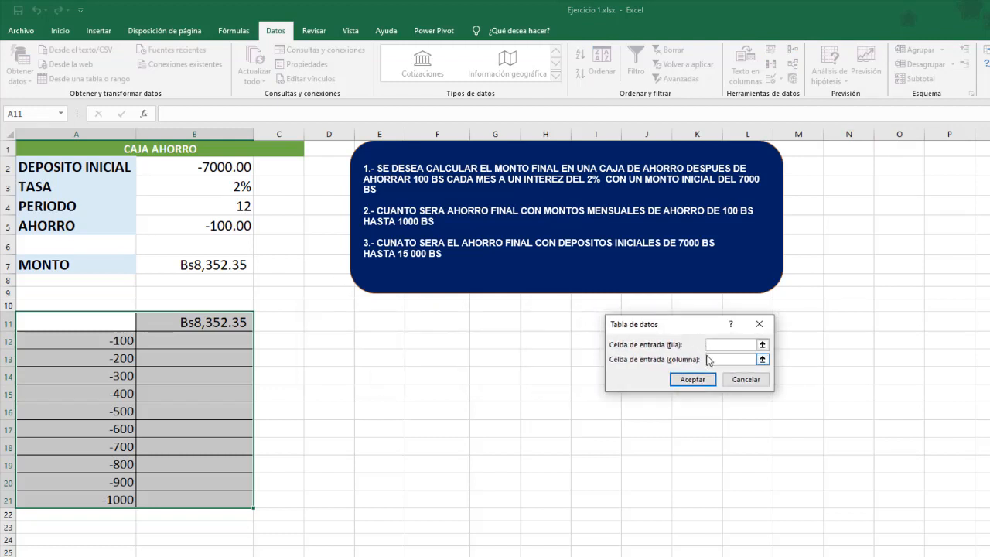
click(721, 341)
click(723, 359)
click(231, 226)
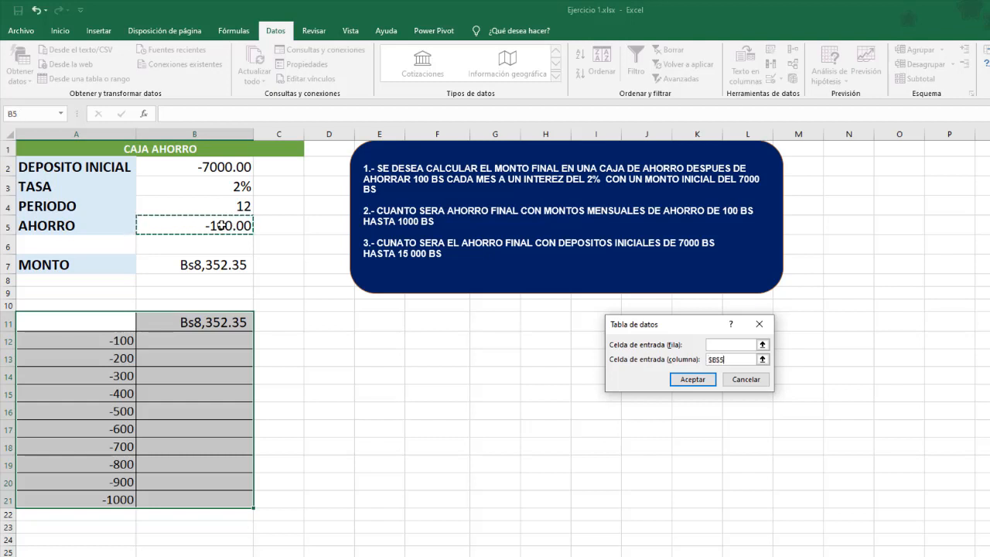
click(697, 379)
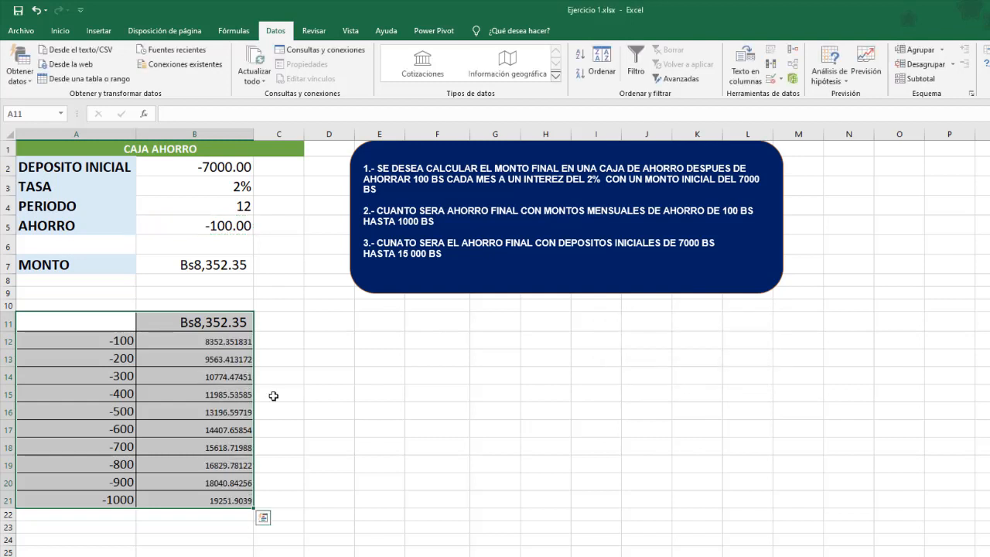
Increase the font size of the data table results in B12:B21 to 14.
click(158, 409)
drag(223, 339, 259, 515)
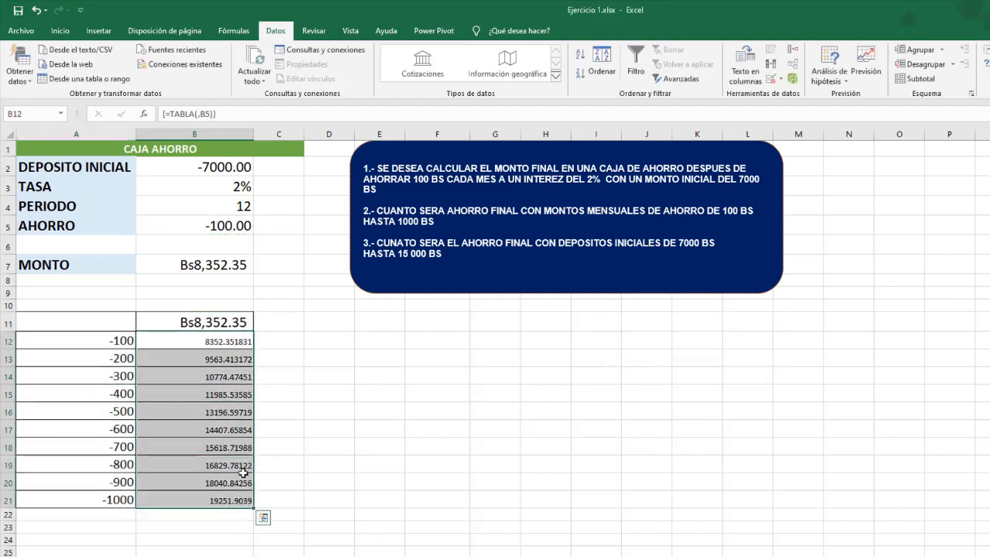
click(62, 32)
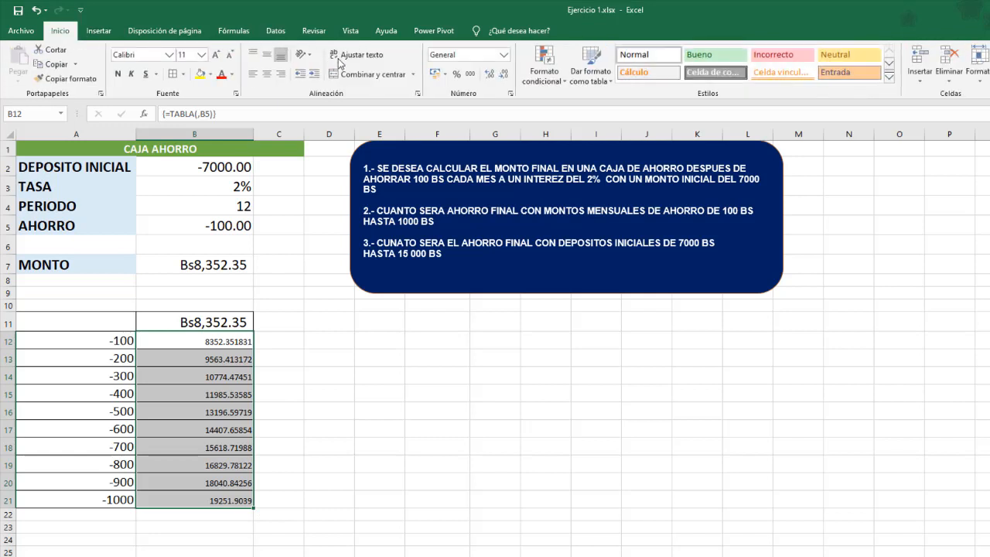
click(216, 54)
click(216, 55)
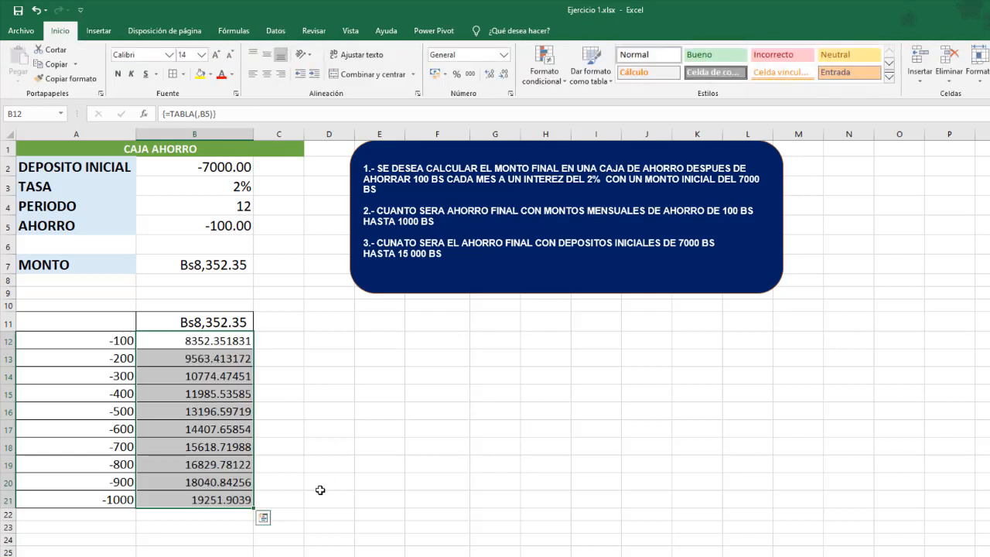
click(320, 489)
Apply the thousands separator format with two decimals to the results in B12:B21.
drag(198, 339, 198, 500)
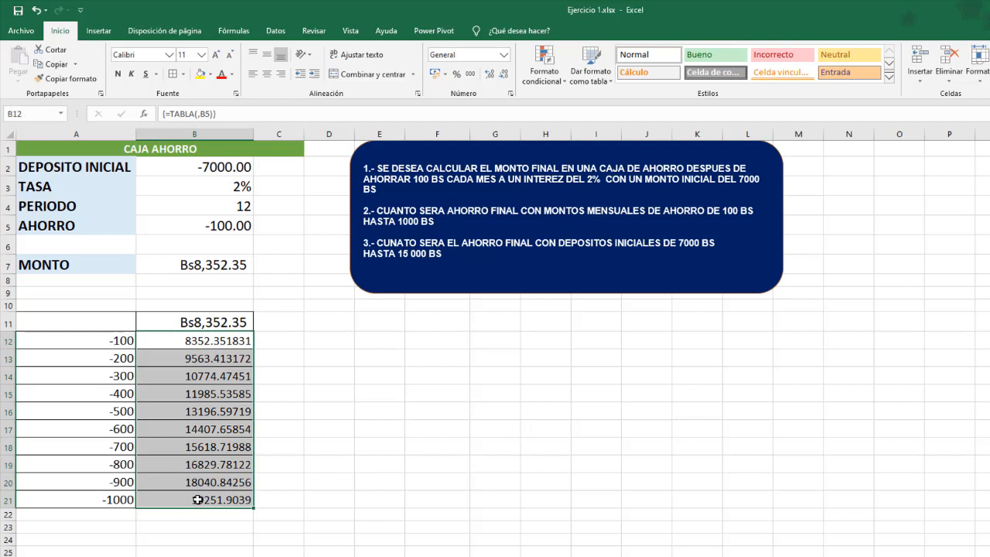
click(471, 74)
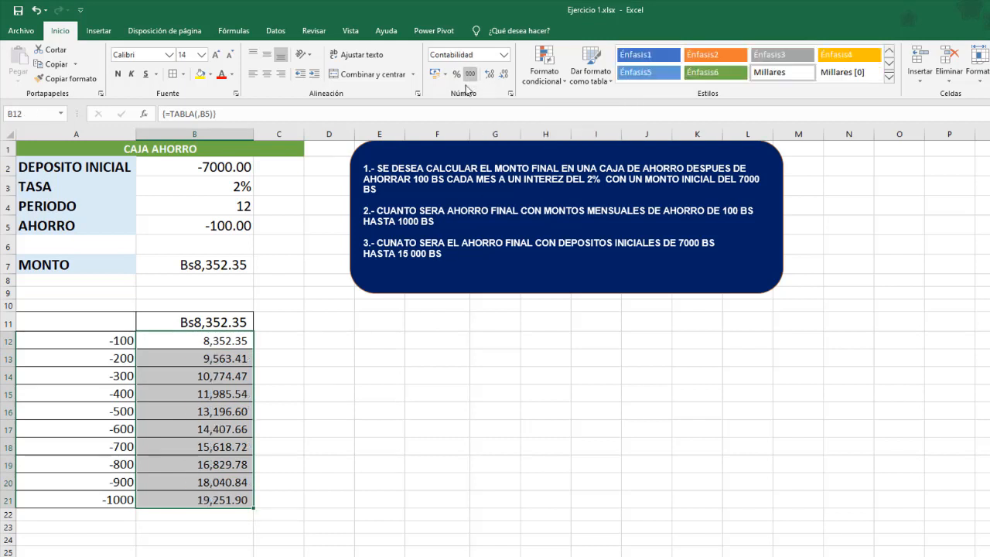
click(228, 393)
Examine the data table results in B12:B21 and compare them with the MONTO formula in B7.
click(224, 342)
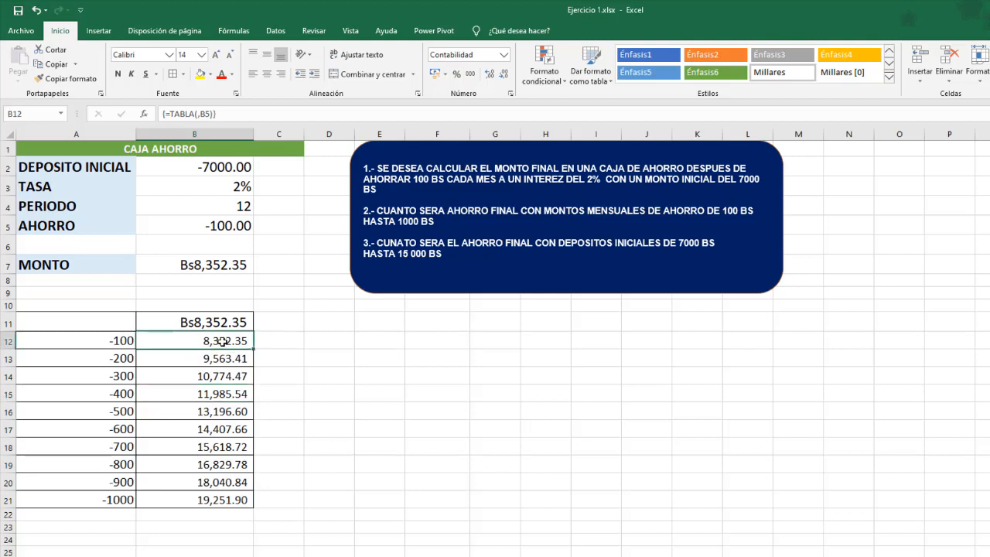
click(223, 376)
click(218, 481)
click(225, 367)
click(232, 342)
click(218, 264)
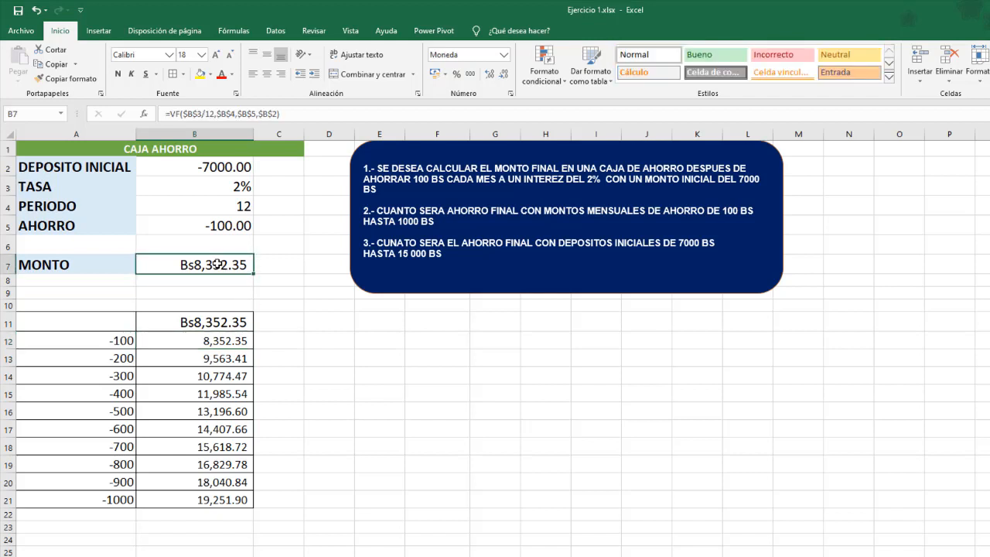
click(213, 340)
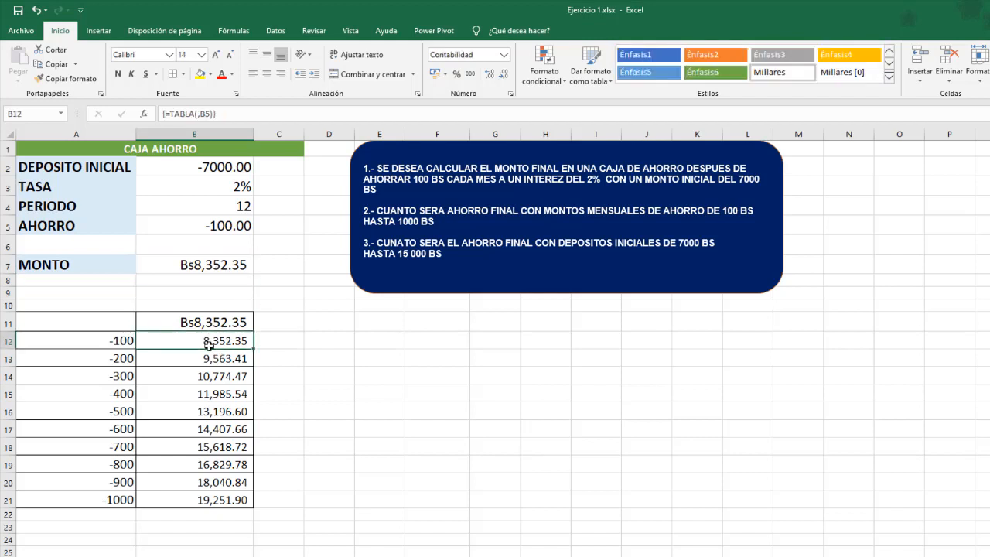
click(209, 358)
click(229, 376)
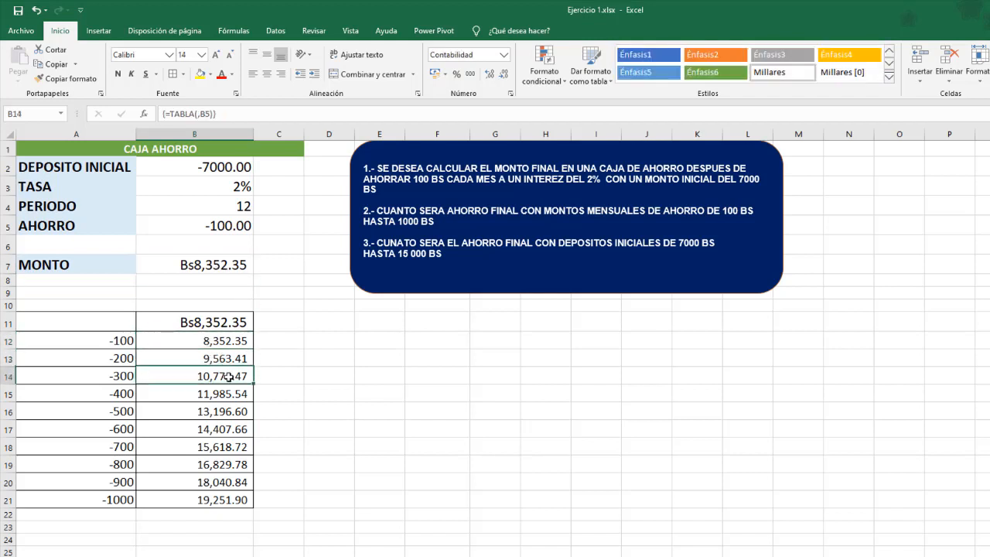
click(229, 393)
click(225, 345)
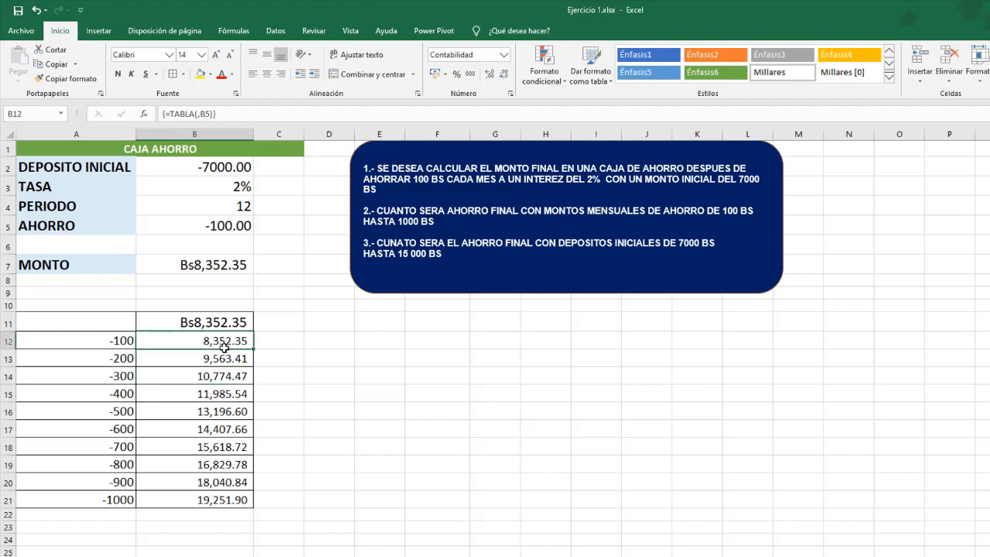
drag(225, 347, 211, 503)
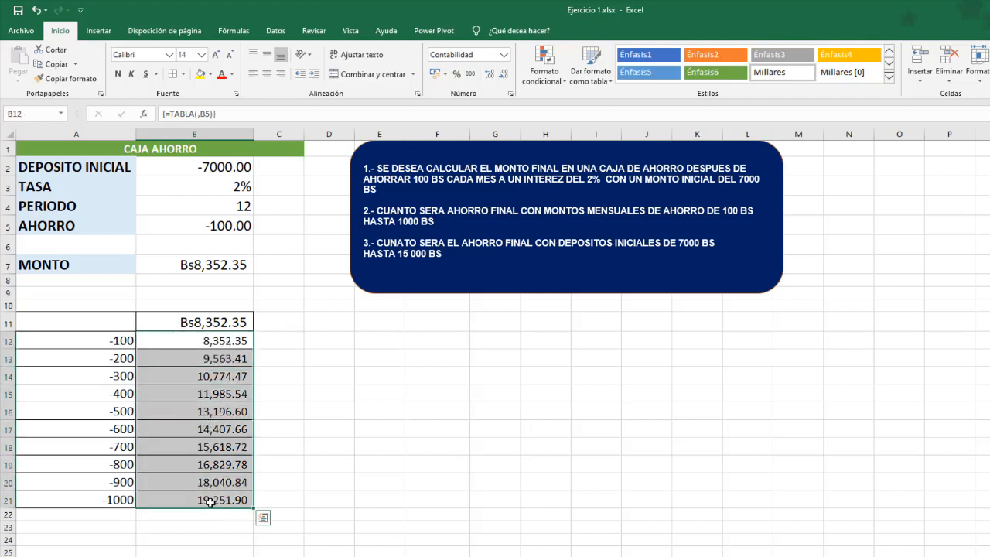
click(210, 482)
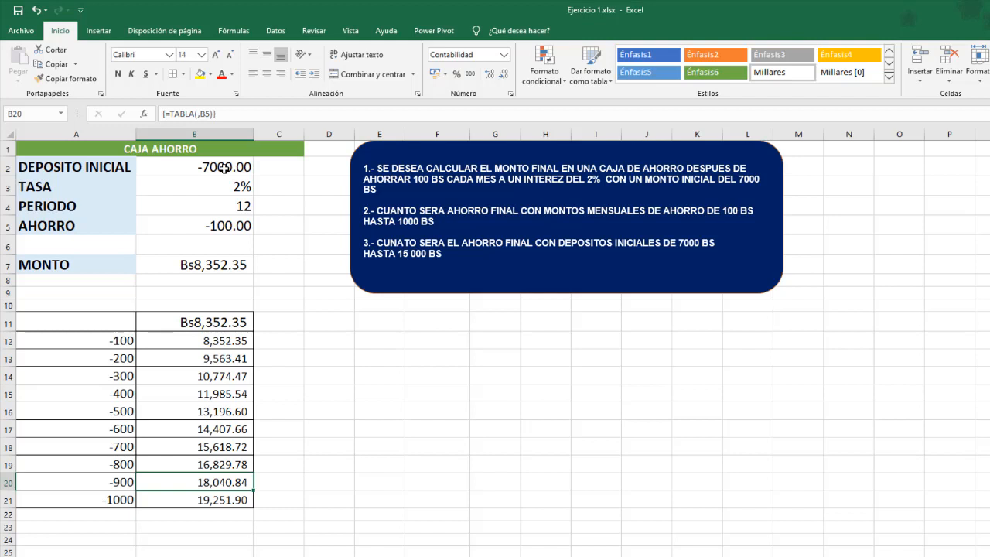
Copy the final amount formula from B11 to F12 and widen column F to fit it.
click(222, 325)
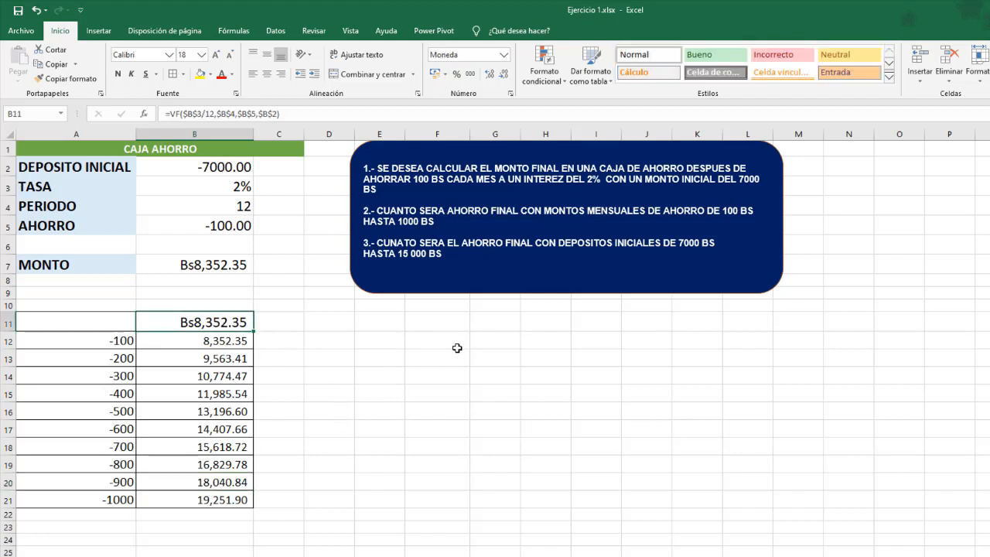
key(ctrl+c)
click(432, 339)
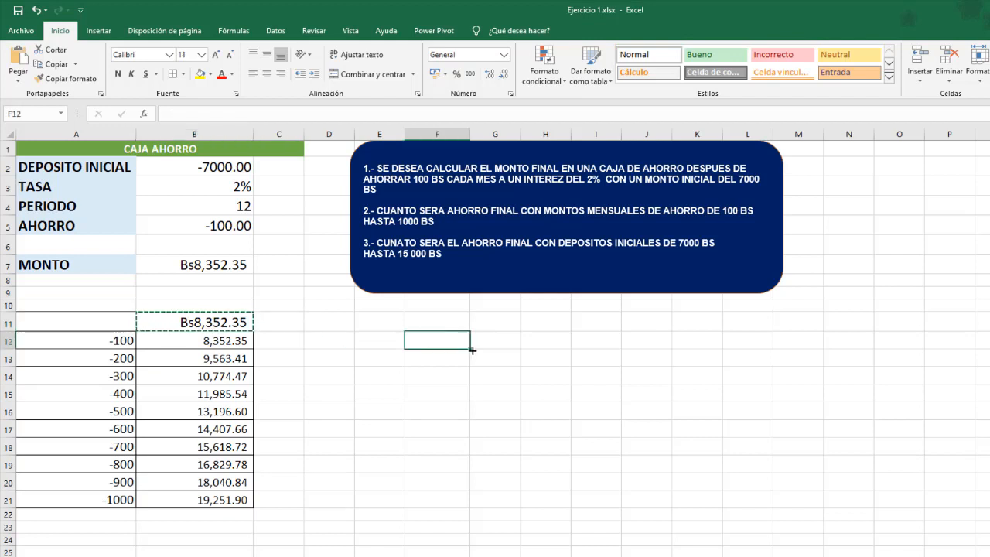
key(ctrl+v)
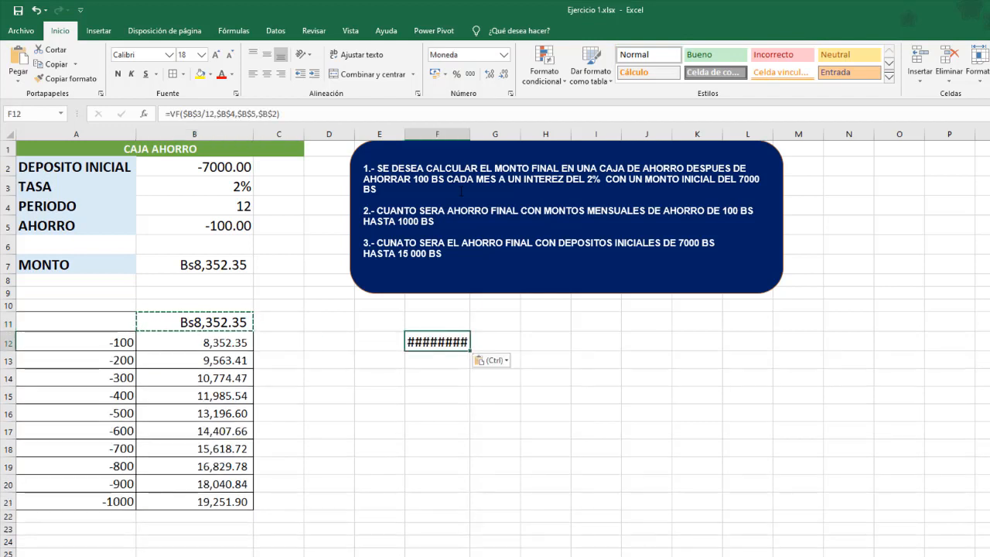
double_click(470, 134)
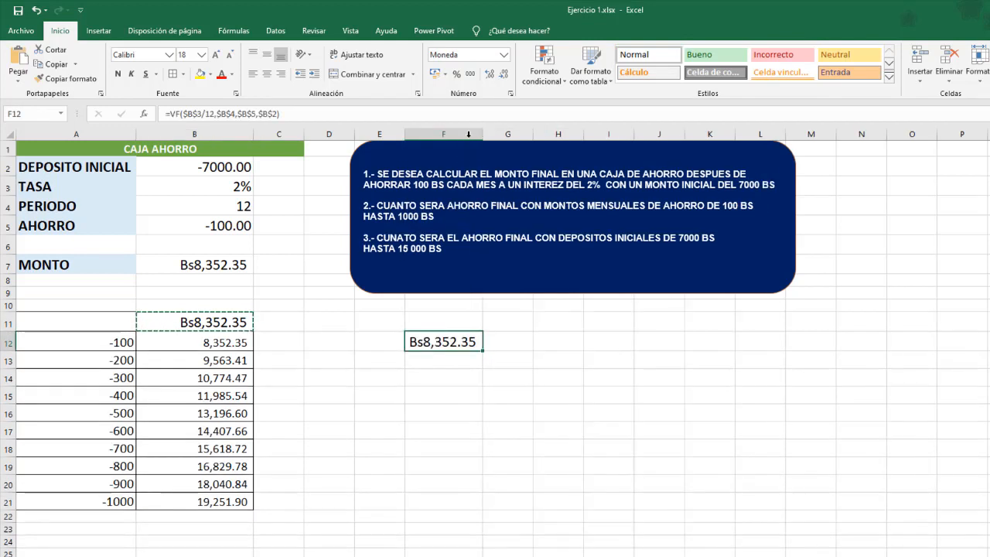
click(514, 511)
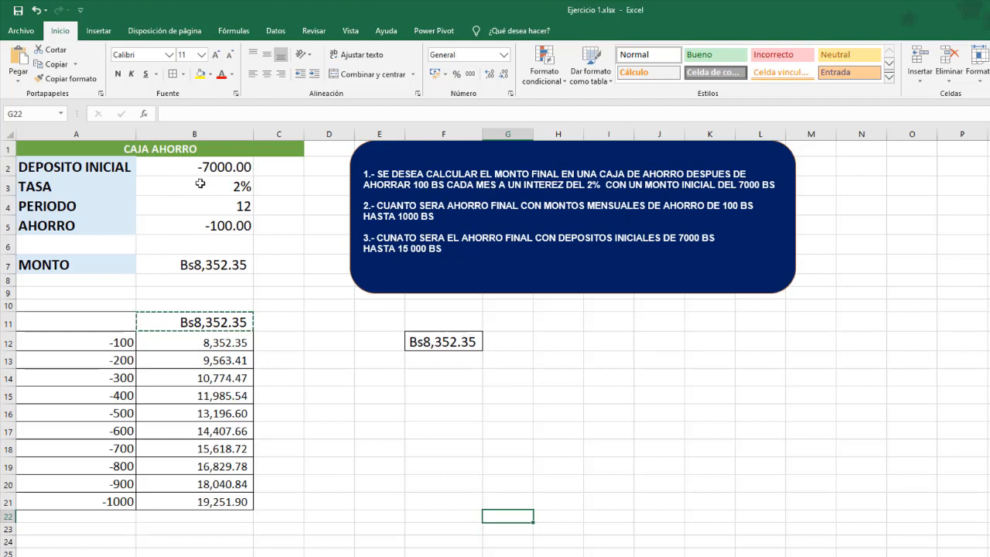
Enter initial deposits -7000 in G11 and -8000 in H11, and extend the series along row 11 to -15000 in O11.
click(516, 324)
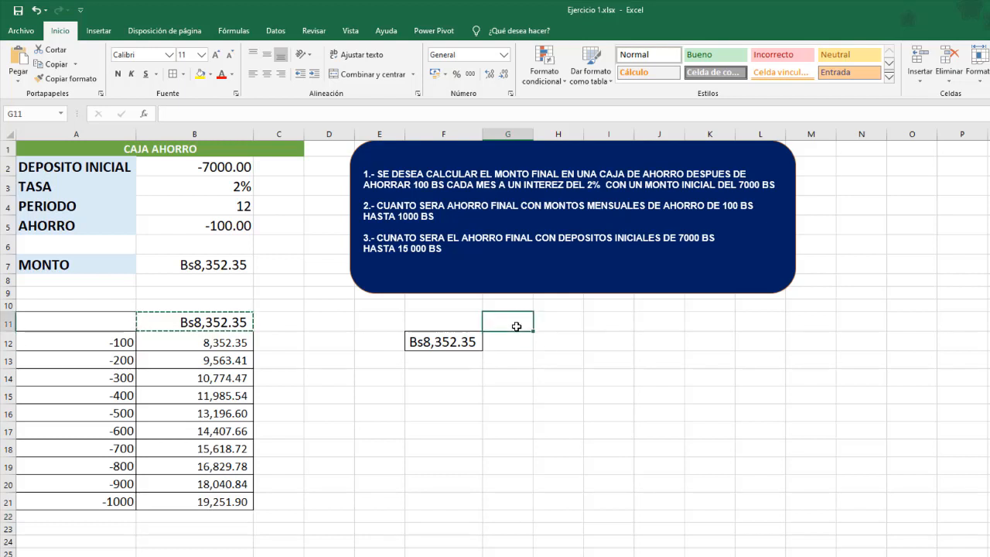
text(-7000)
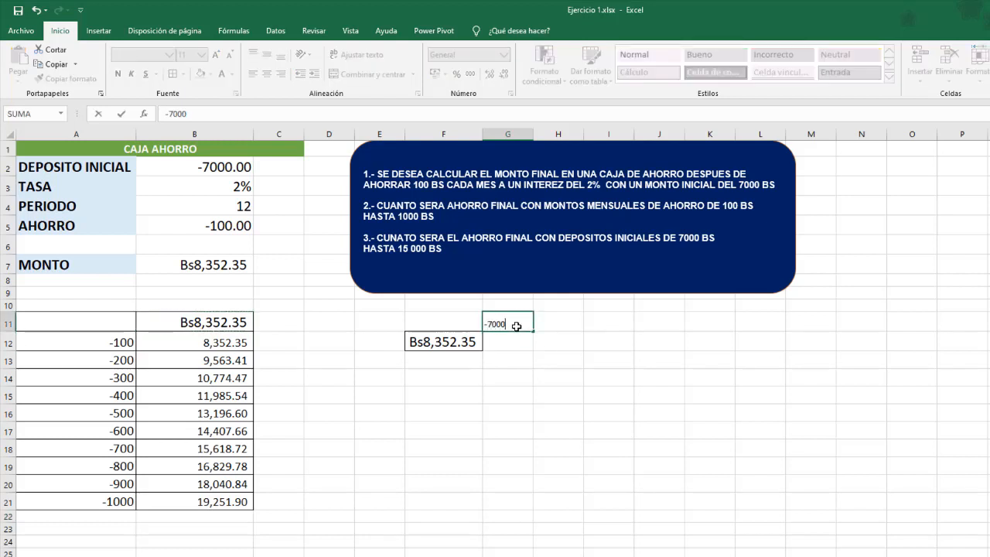
key(Tab)
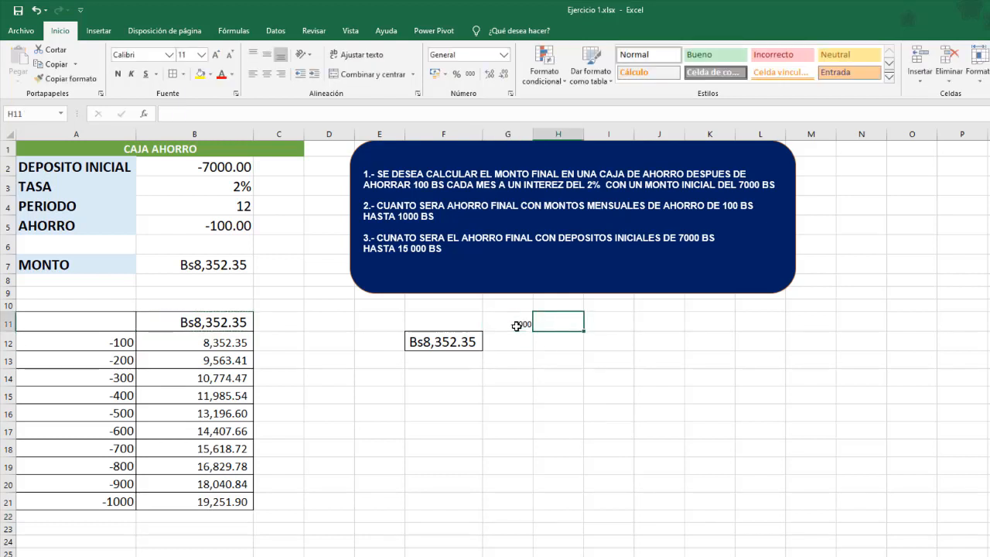
text(-800)
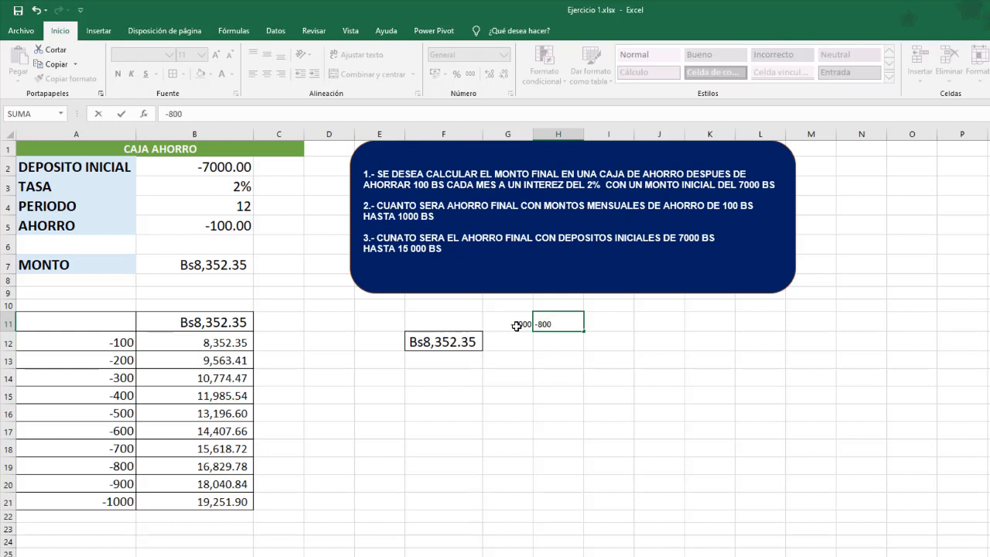
text(0)
key(Return)
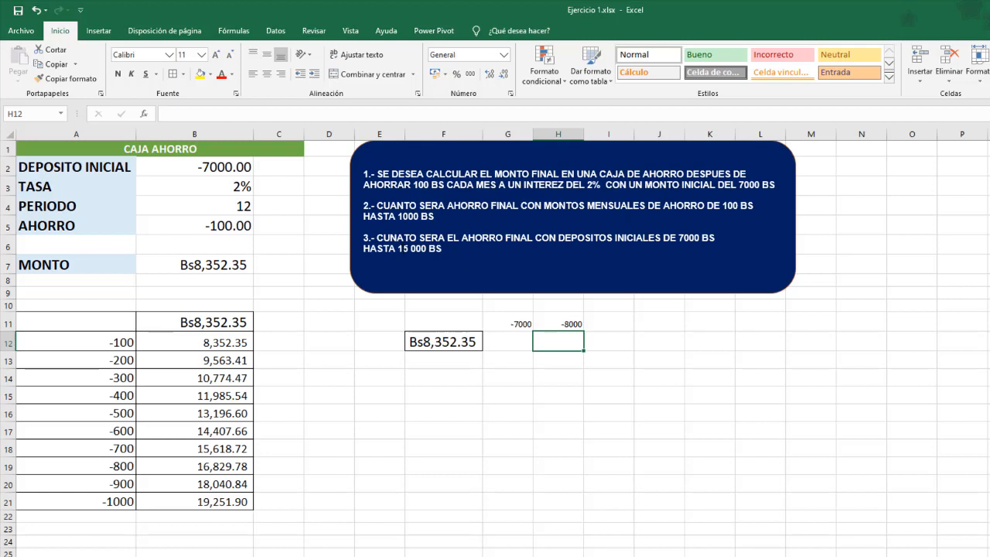
drag(504, 321, 989, 325)
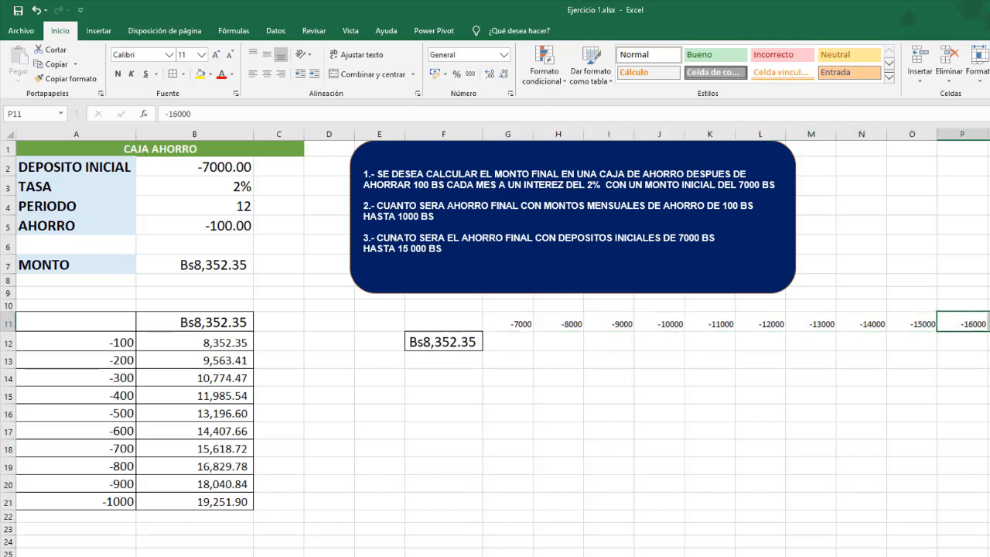
key(Delete)
Increase the font size of the initial deposits in G11:O11 to 14.
drag(519, 326, 935, 325)
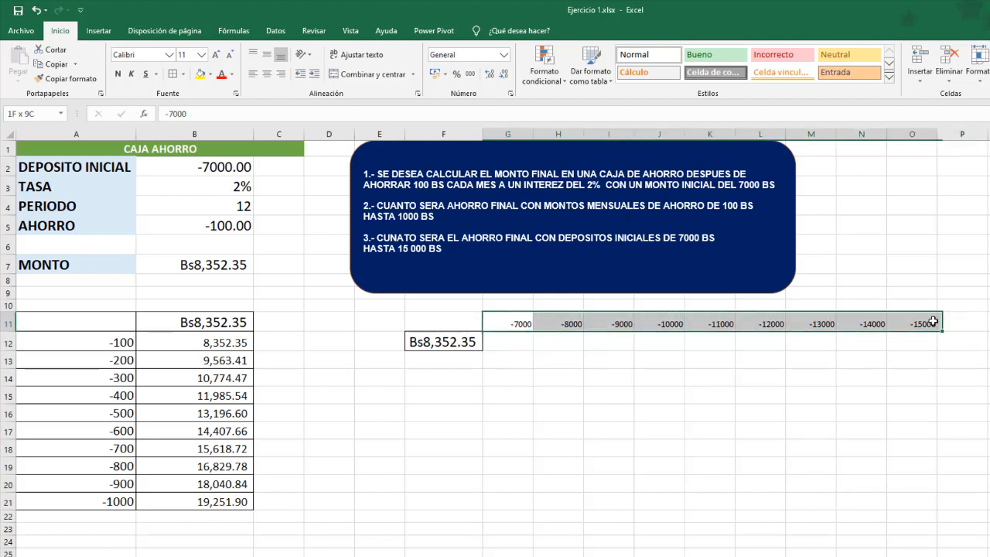
click(213, 57)
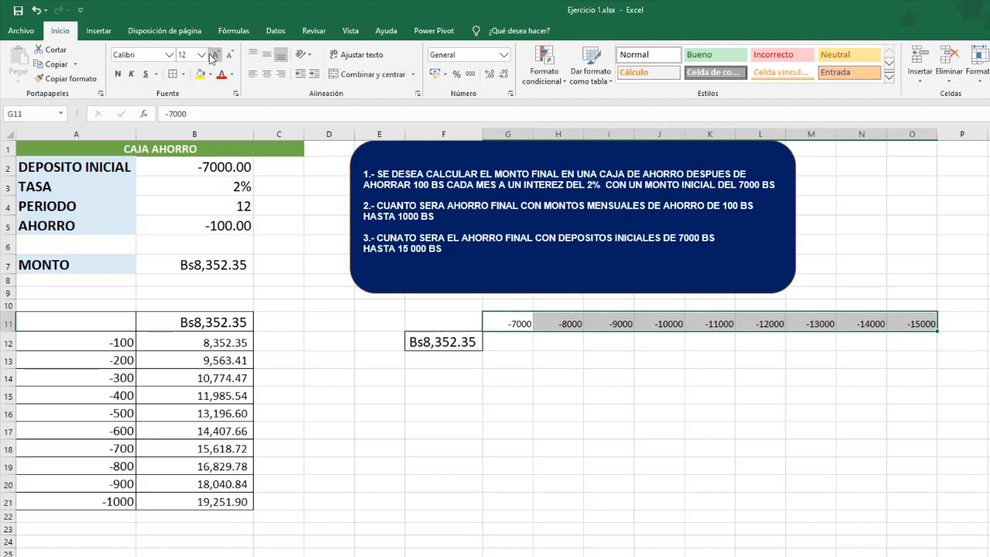
click(214, 57)
click(597, 408)
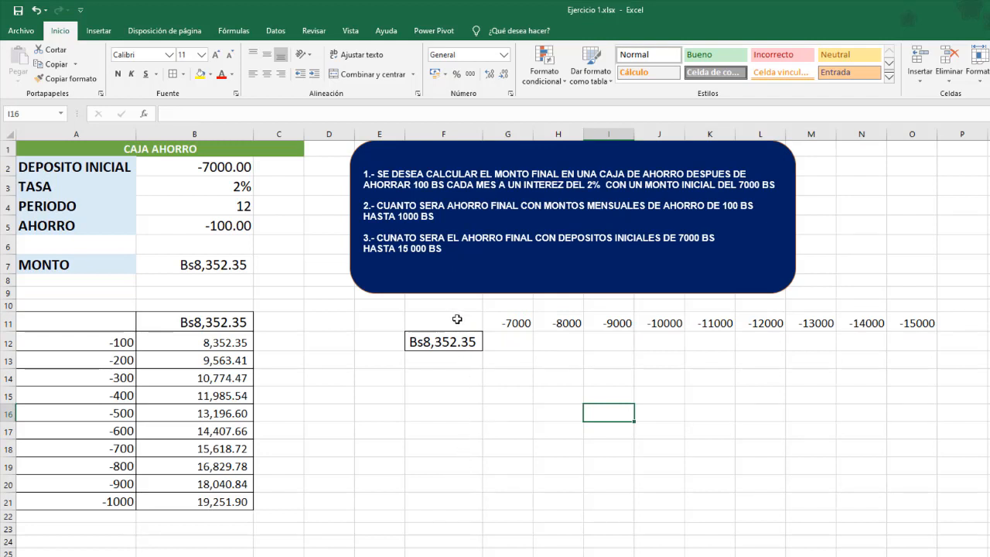
Create a data table on F11:O12 with the initial deposit in B2 as the row input cell.
drag(457, 319, 918, 342)
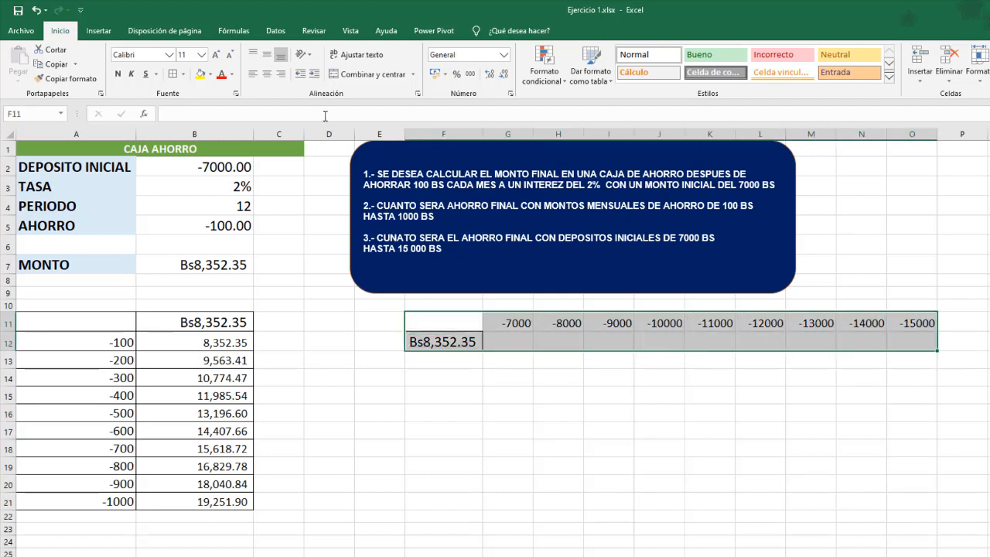
click(276, 30)
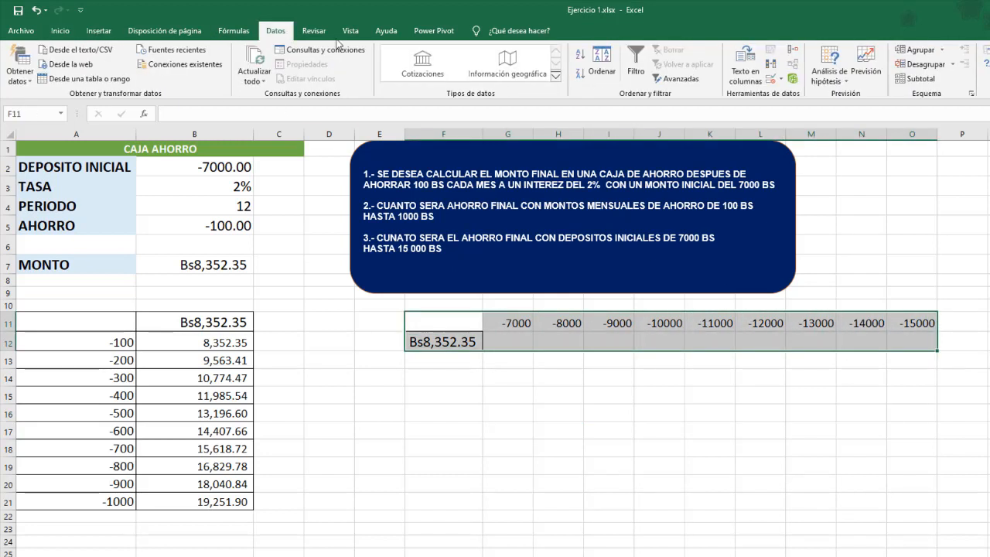
click(847, 84)
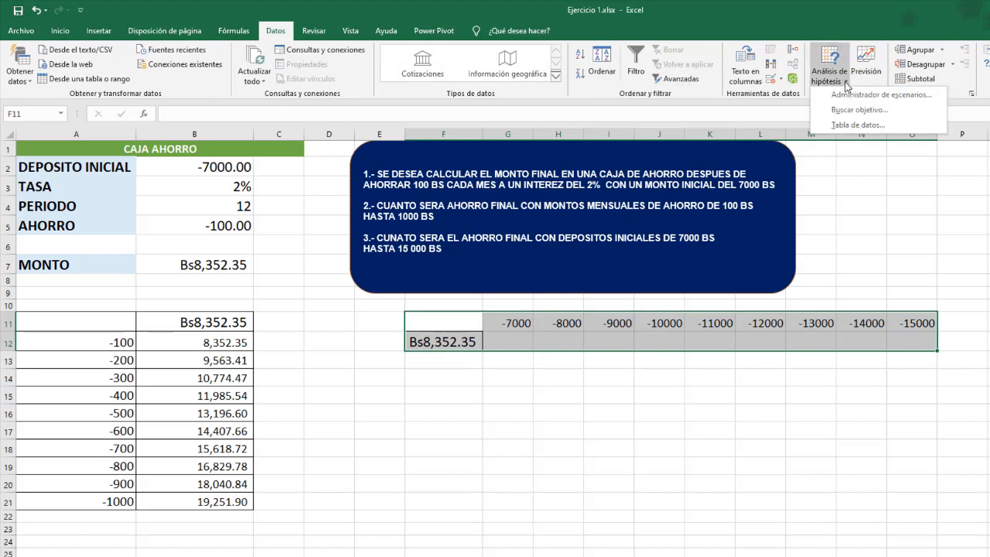
click(860, 124)
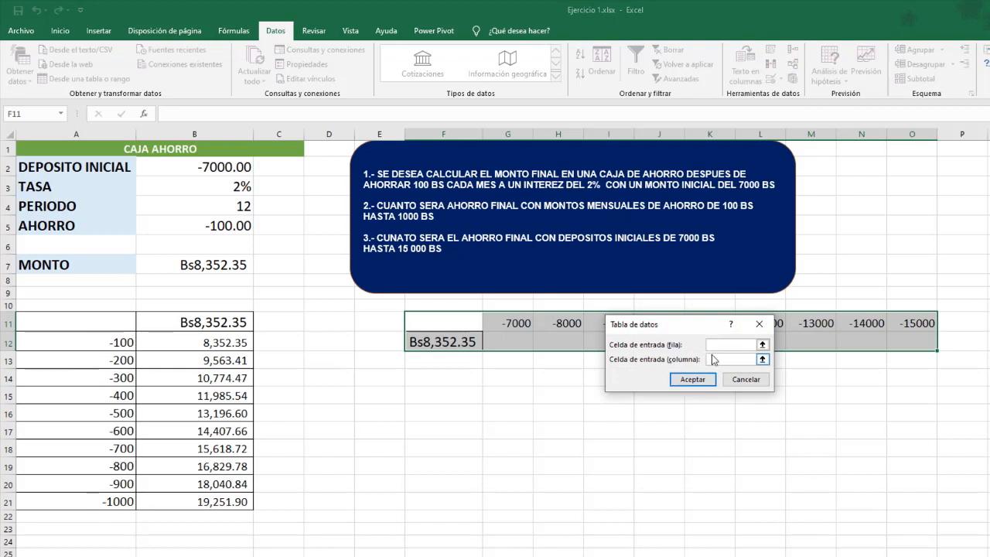
drag(711, 330, 610, 423)
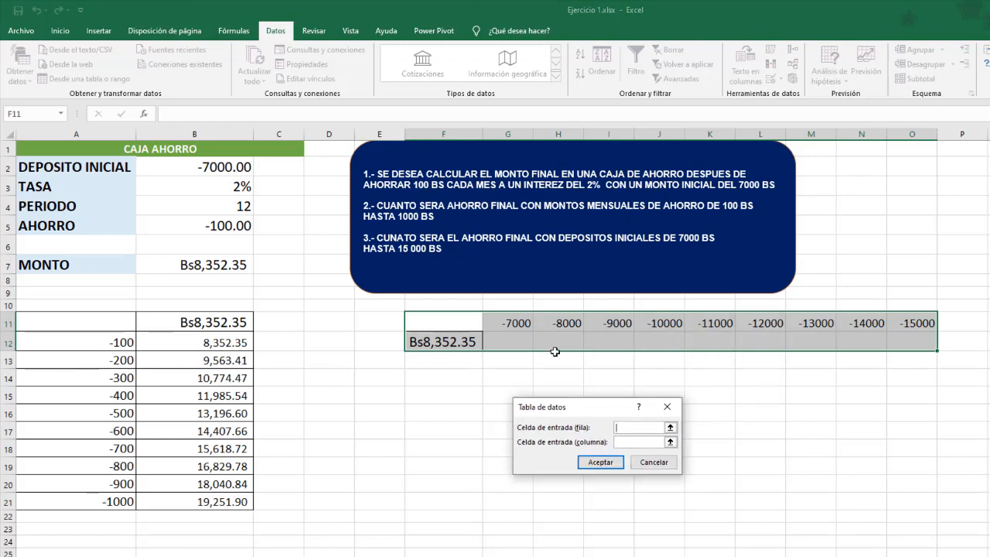
click(634, 444)
click(223, 166)
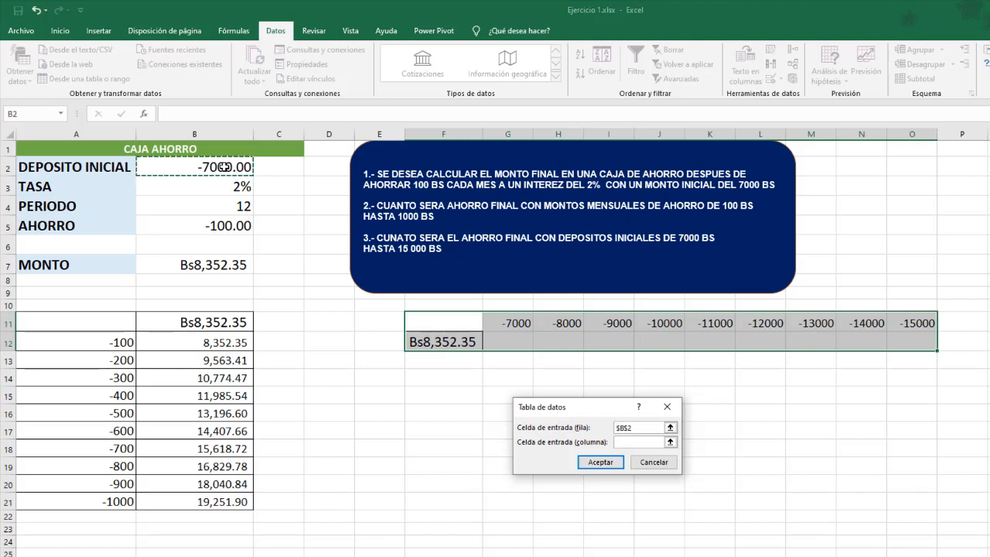
click(601, 461)
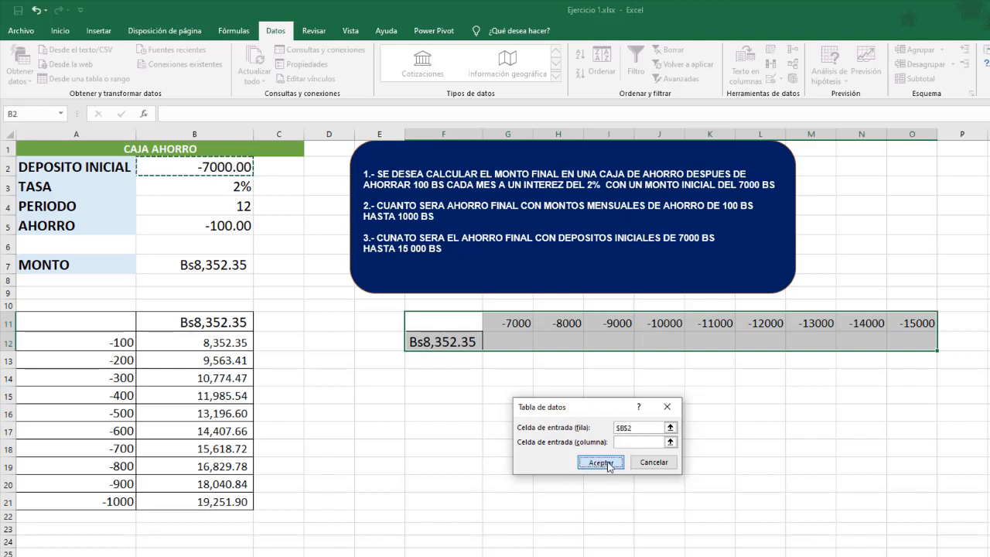
drag(509, 343, 894, 338)
click(503, 360)
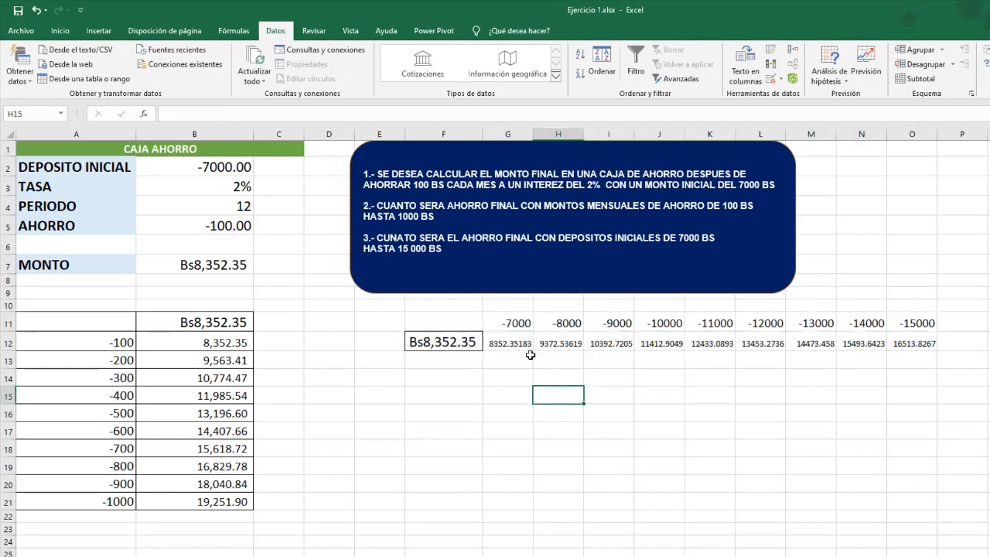
Format the data table results in G12:O12 in comma style with two decimals and font size 12.
drag(509, 343, 929, 342)
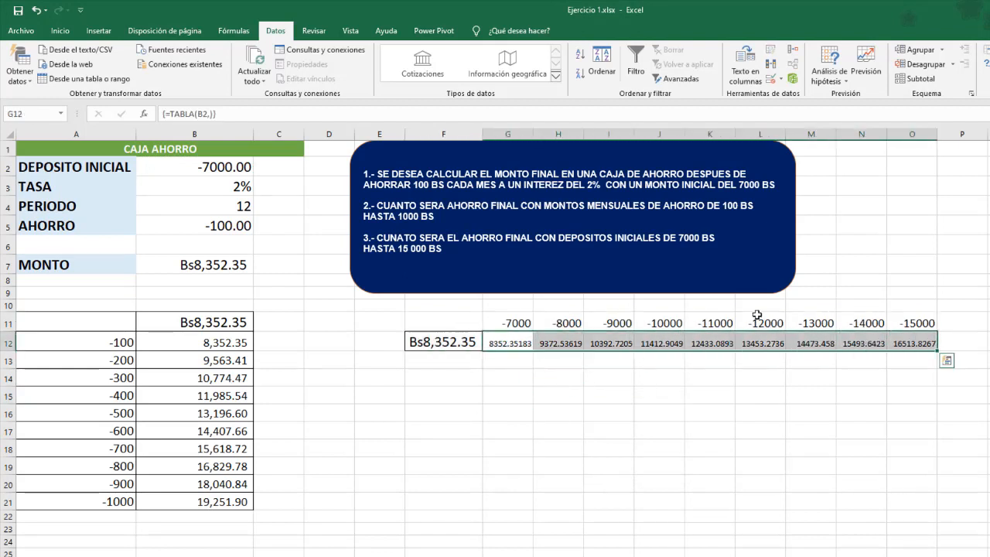
click(60, 31)
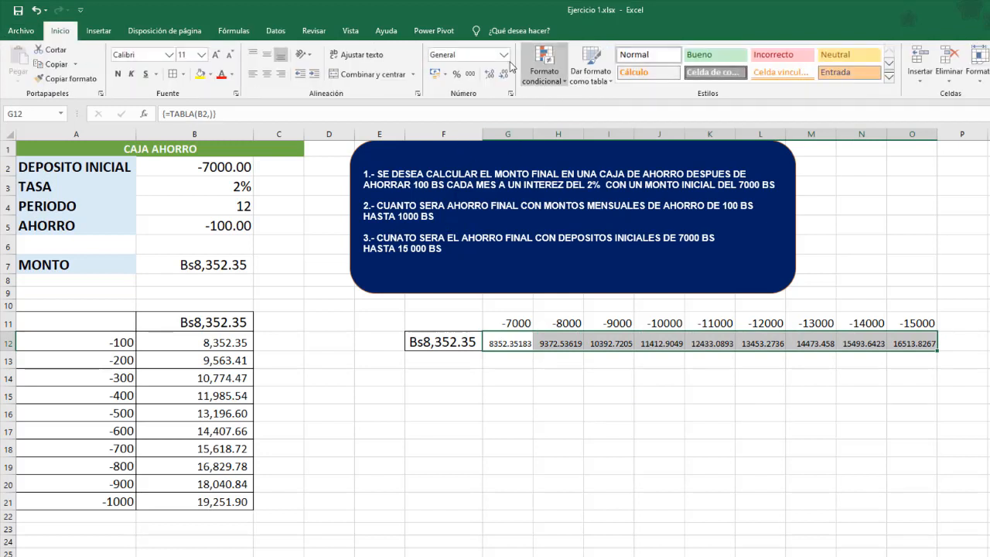
click(469, 76)
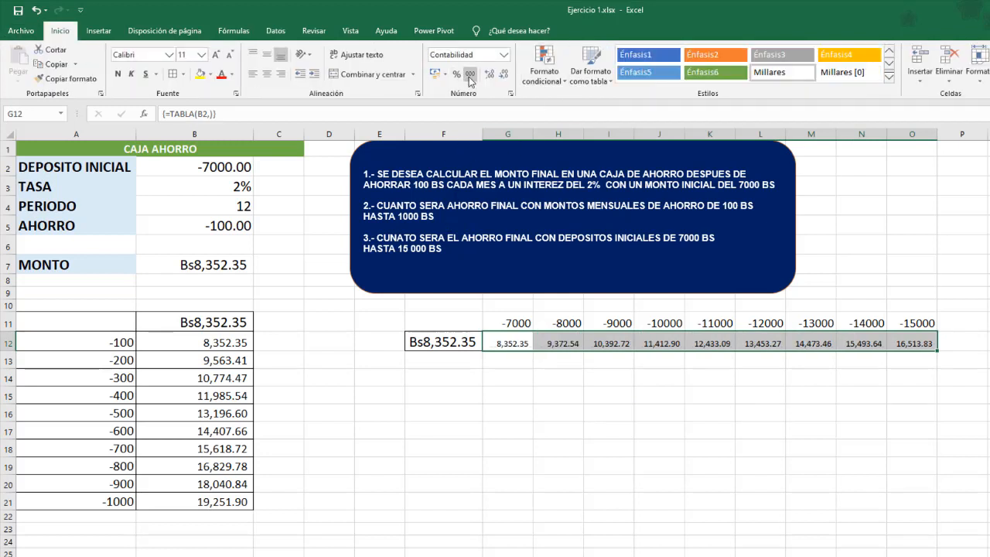
click(761, 486)
drag(523, 344, 898, 343)
click(216, 55)
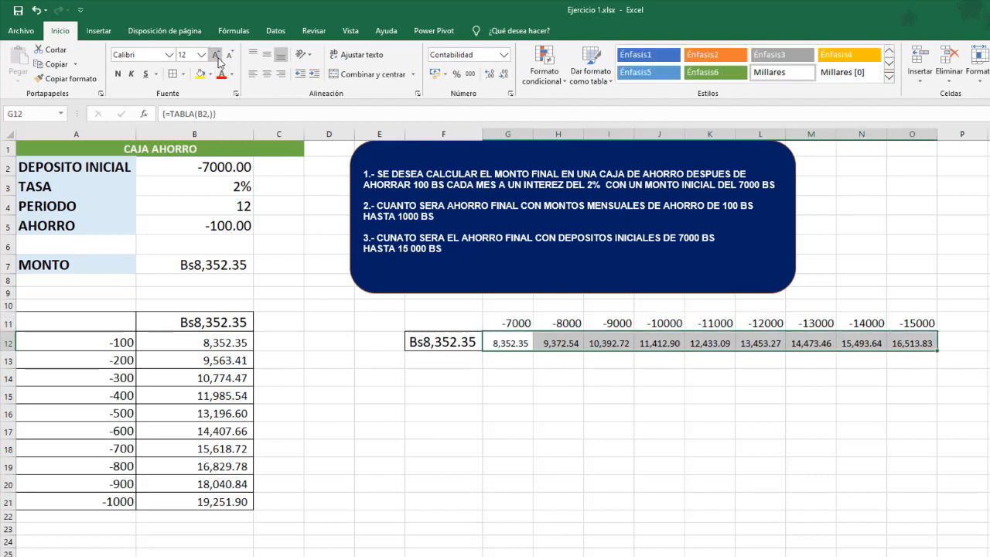
click(557, 484)
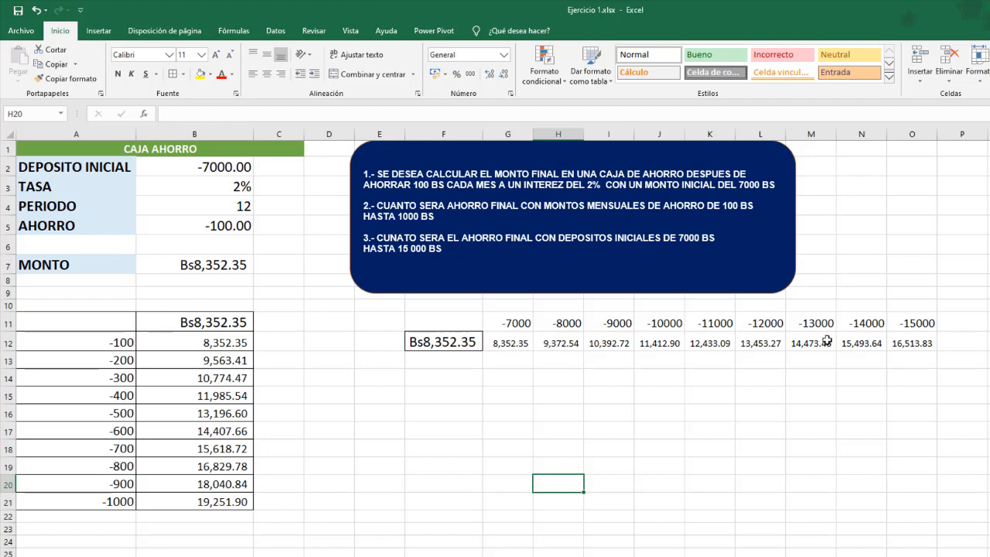
Fill the results of both data tables, B12:B21 and G12:O12, with yellow.
drag(525, 346, 913, 343)
drag(212, 350, 232, 503)
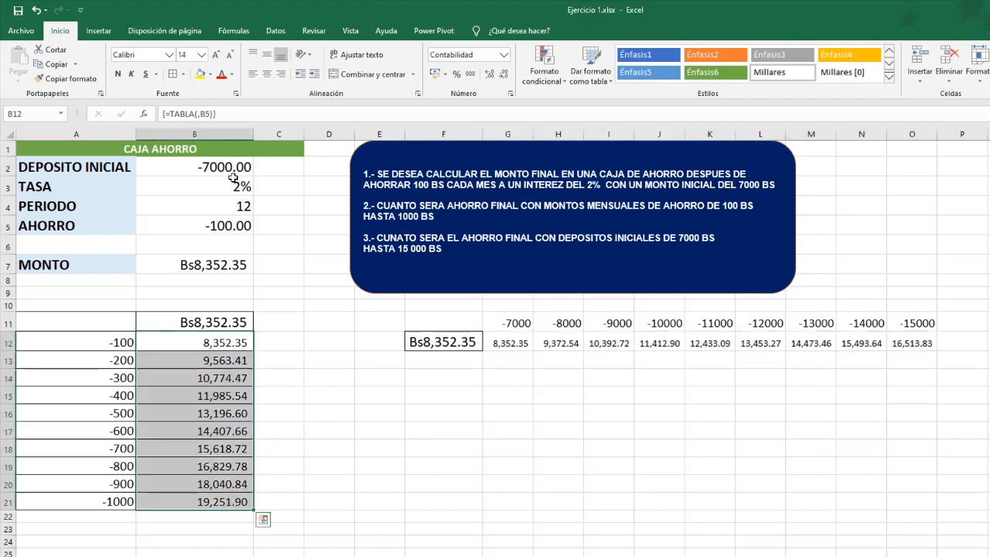
click(200, 74)
click(670, 428)
drag(500, 343, 932, 343)
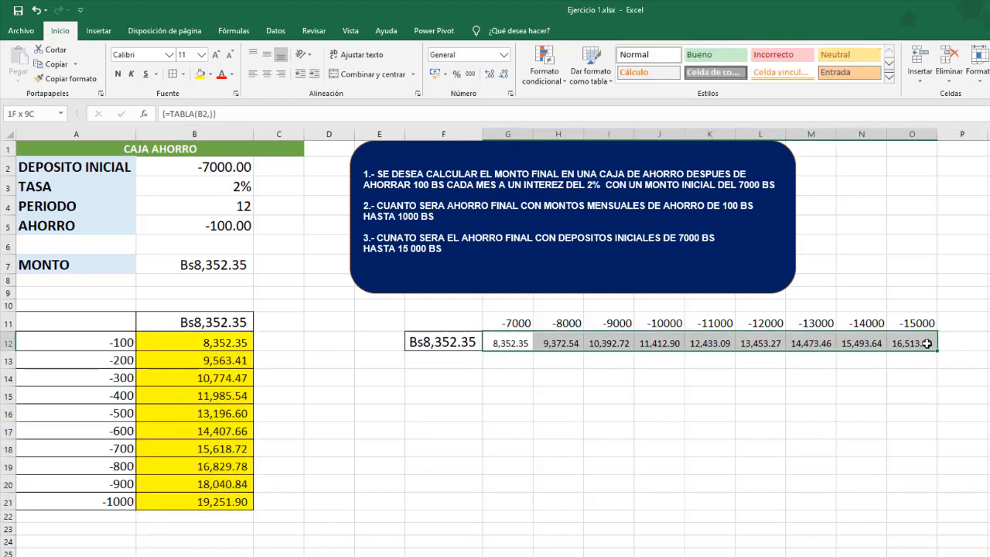
click(200, 74)
click(607, 467)
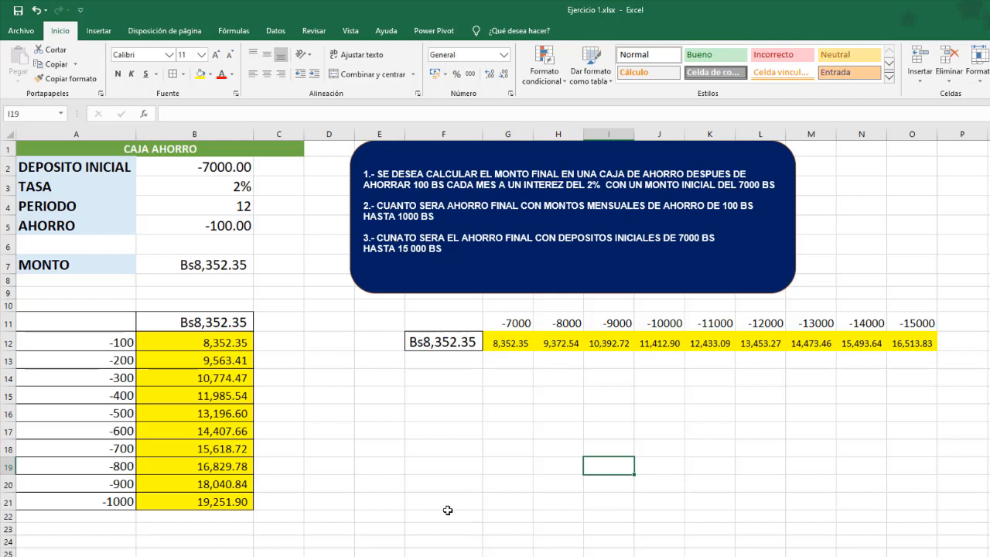
Remove both data tables together with their borders and fills from the area A11:P23.
drag(87, 320, 263, 377)
drag(389, 404, 957, 525)
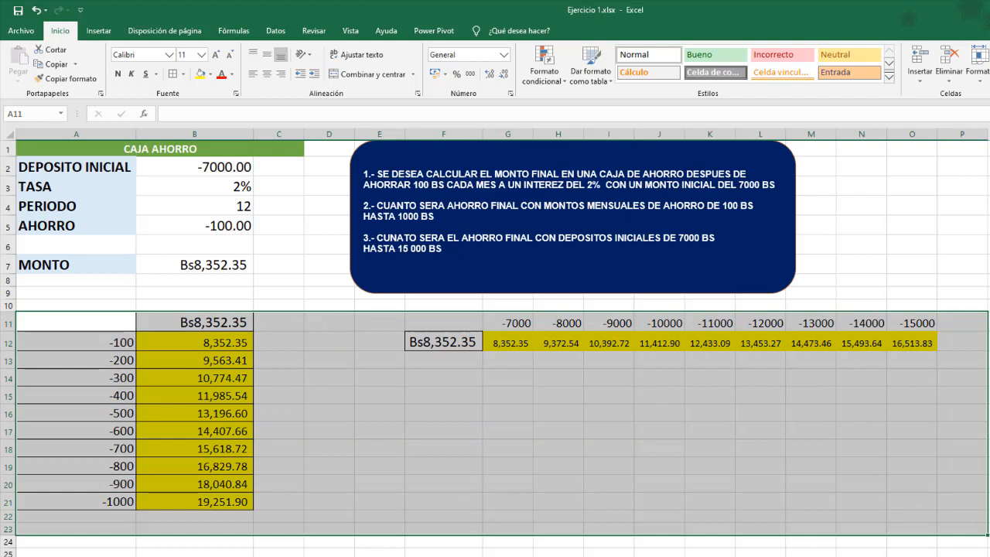
key(Delete)
click(700, 543)
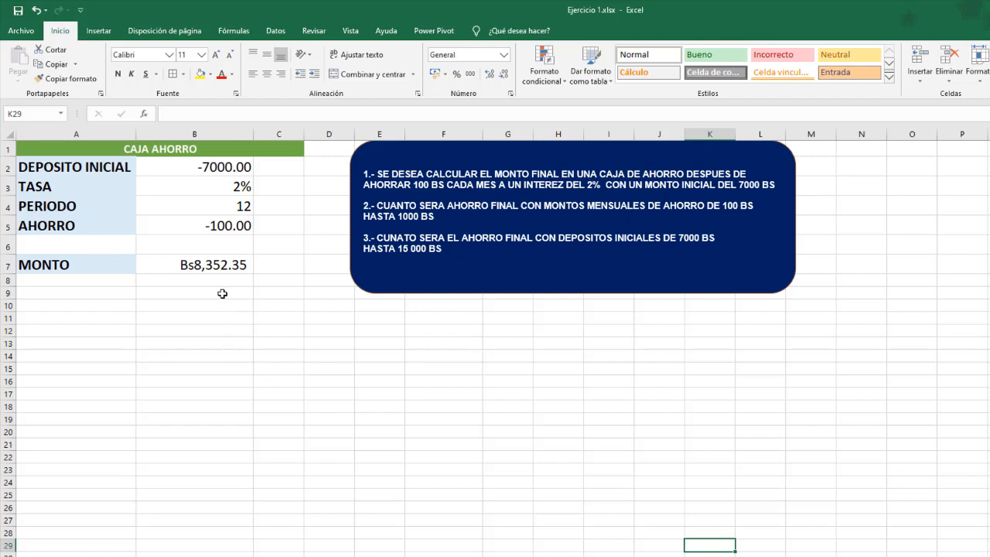
Copy the MONTO formula from B7 to B13.
click(214, 264)
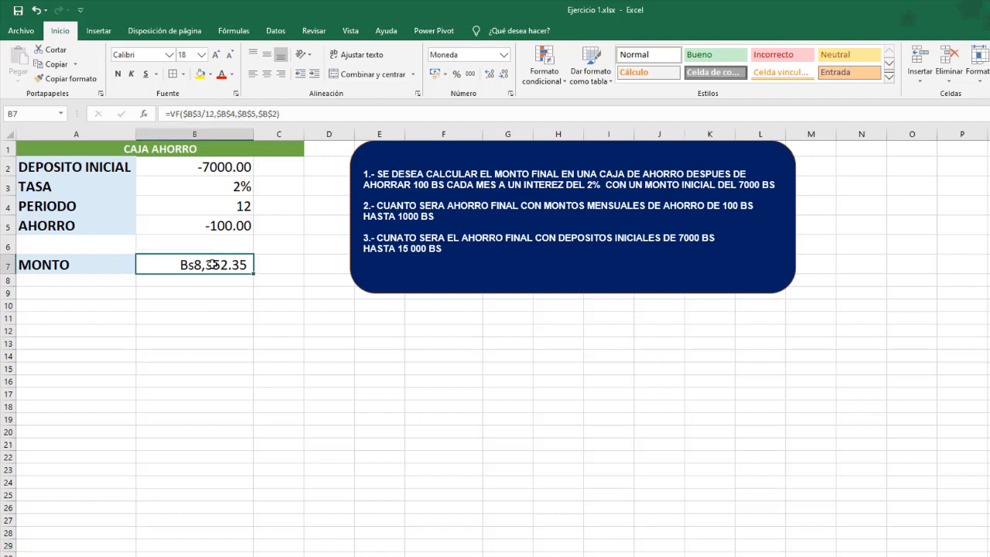
key(ctrl+c)
click(206, 338)
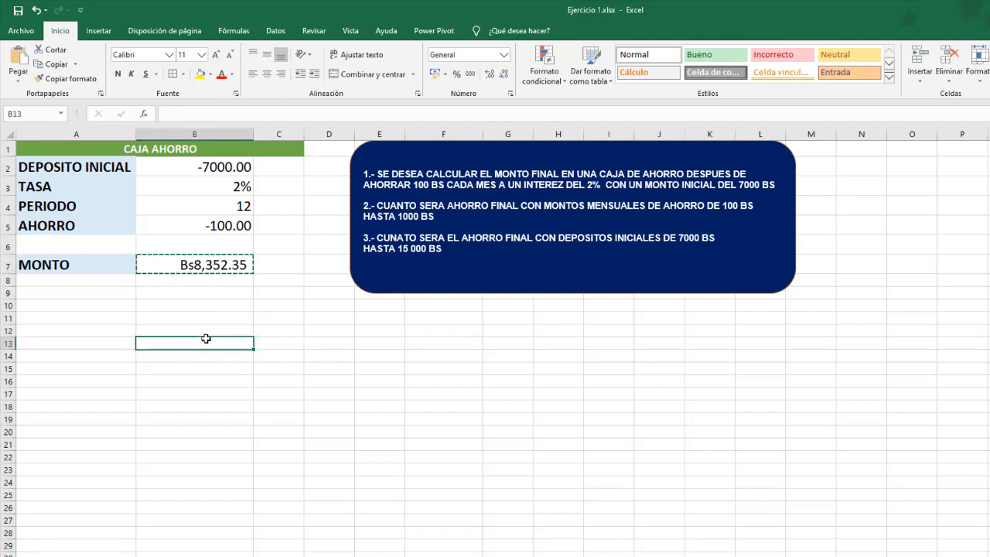
key(ctrl+v)
click(225, 487)
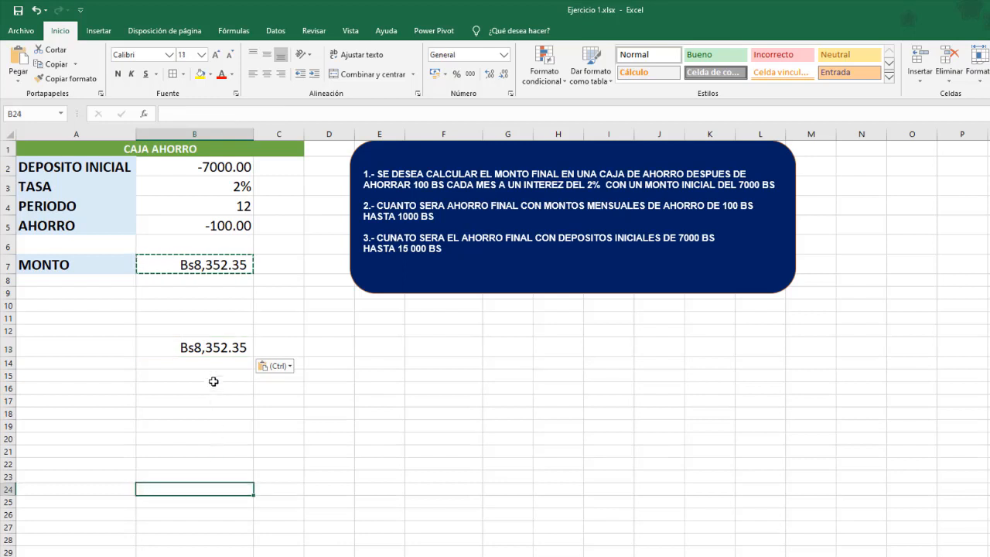
Enter monthly deposits -100 in B14 and -200 in B15, extend the series down to -1000 in B23, and clear any excess cells below.
click(206, 362)
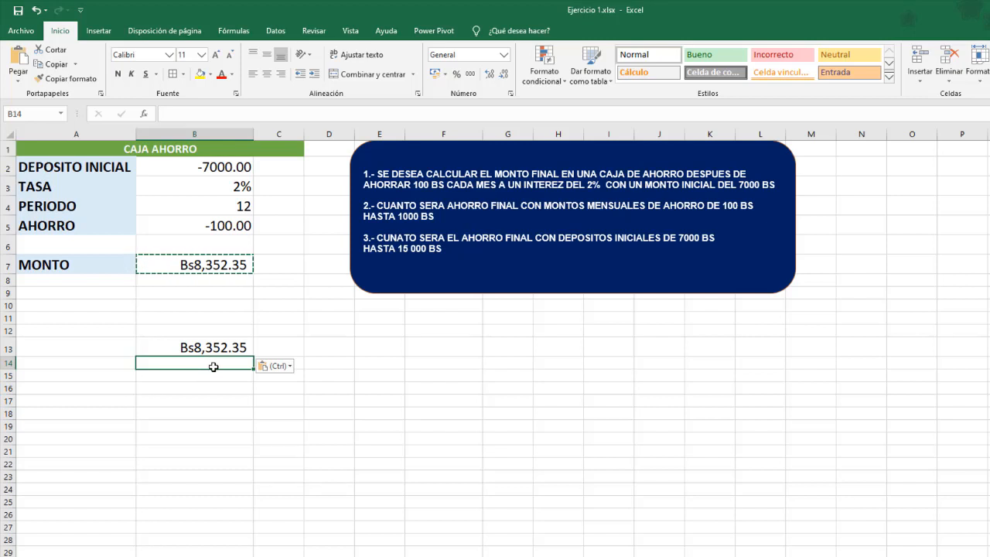
text(-1)
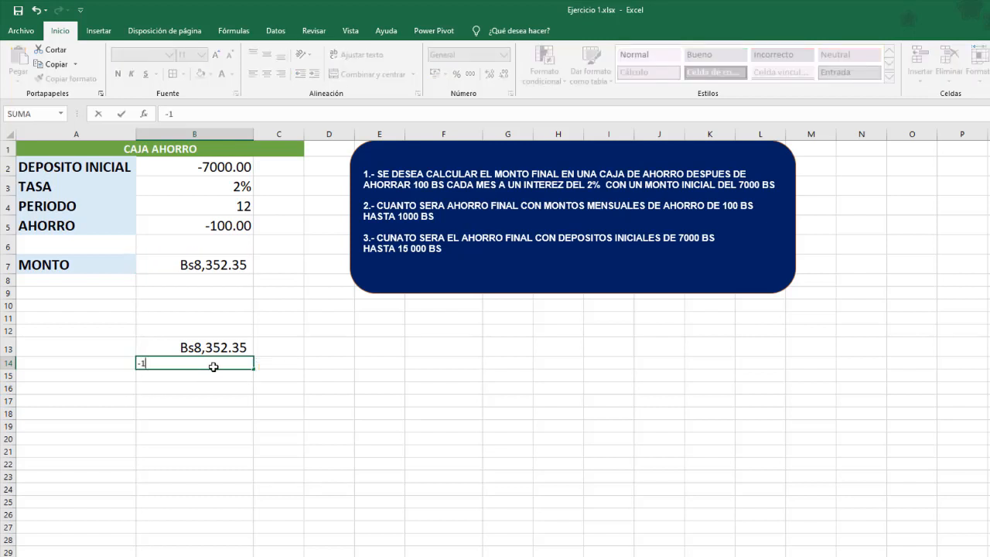
text(00)
key(Return)
text(-2)
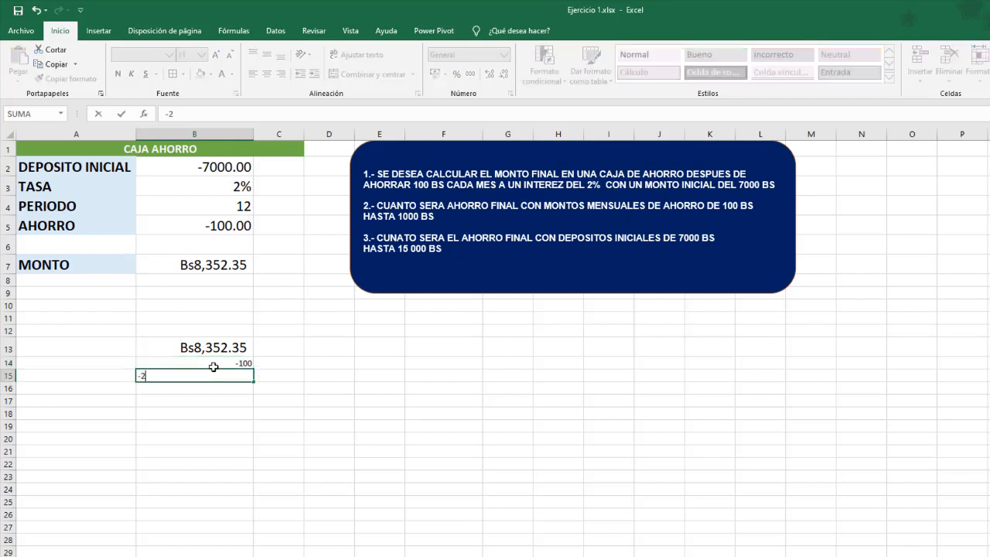
key(Return)
drag(208, 365, 236, 513)
key(Delete)
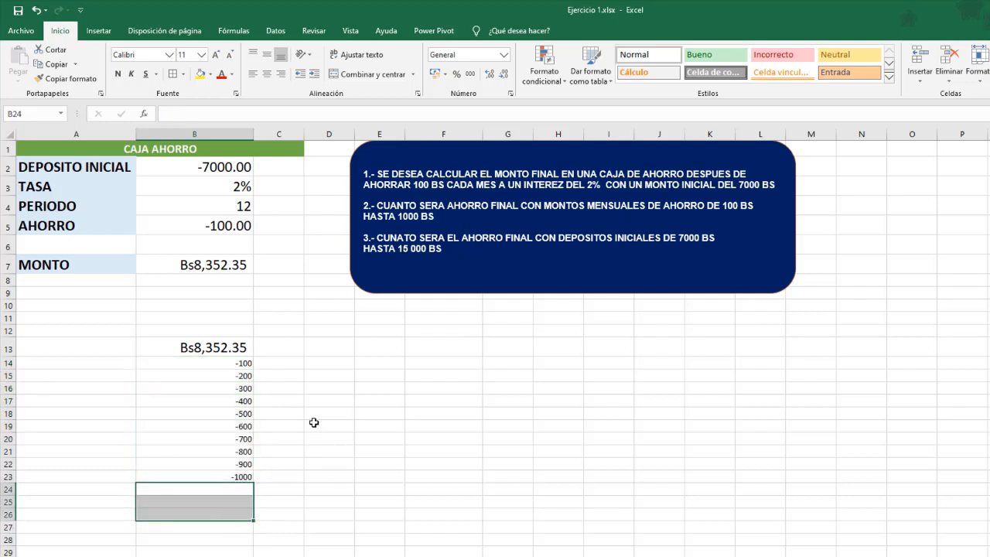
Enter initial deposits -7000 in C13 and -8000 in D13, extend the series along row 13 to -15000 in K13, and clear L13.
click(280, 345)
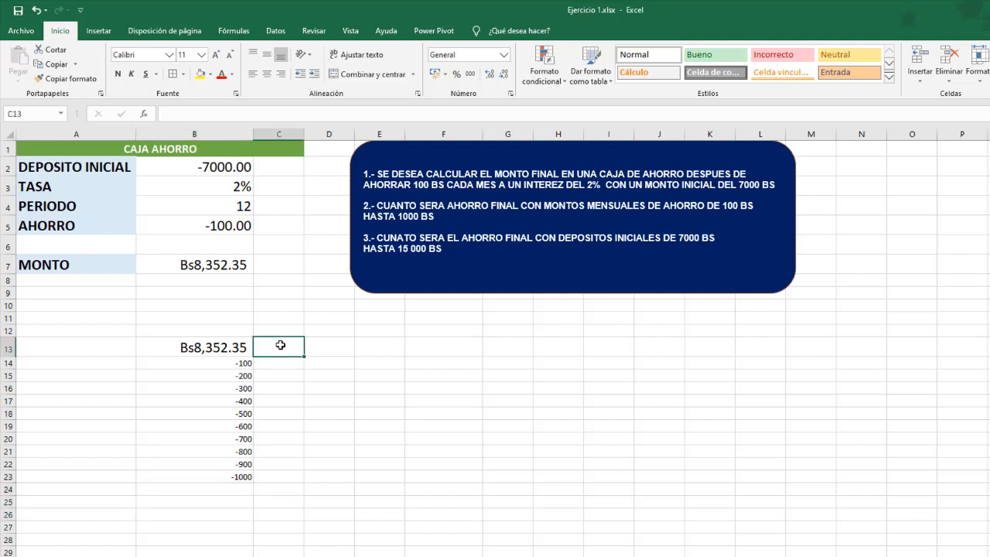
text(-)
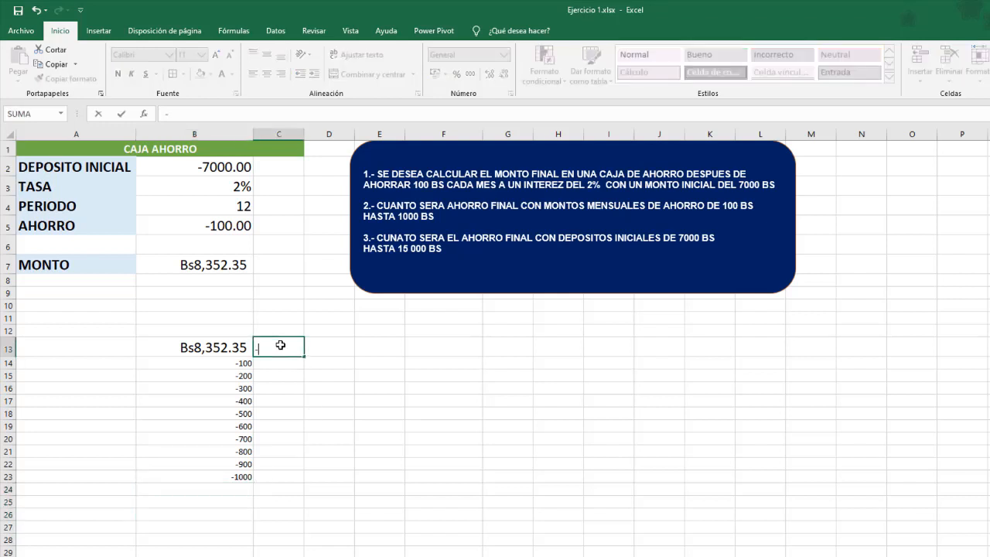
text(7000)
key(Return)
key(Up)
key(Right)
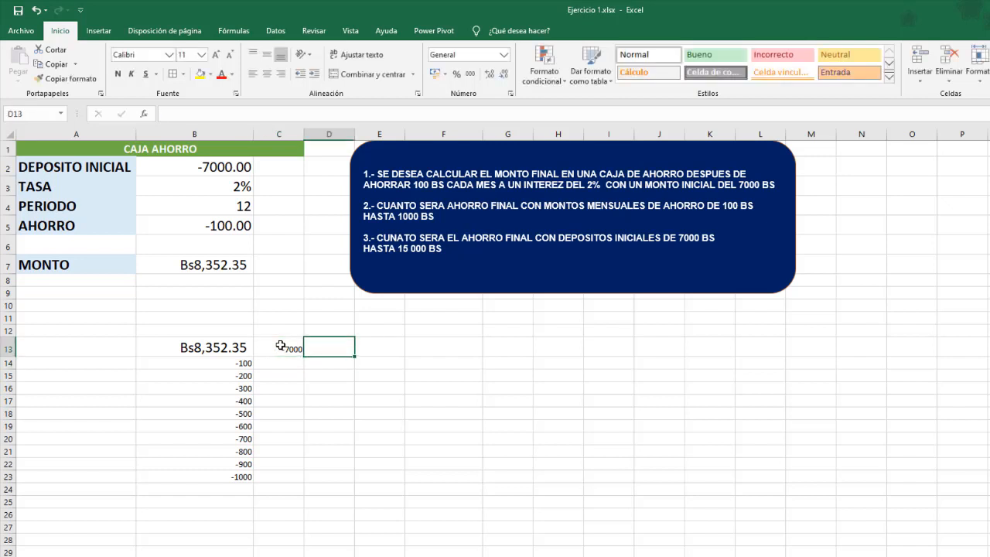
text(-8000)
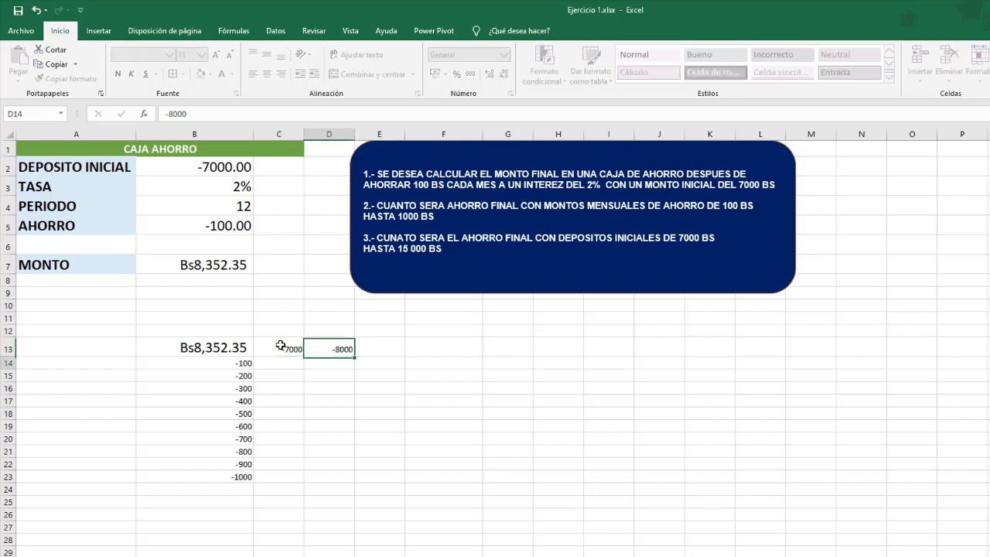
key(Return)
click(287, 350)
drag(286, 350, 774, 348)
click(774, 349)
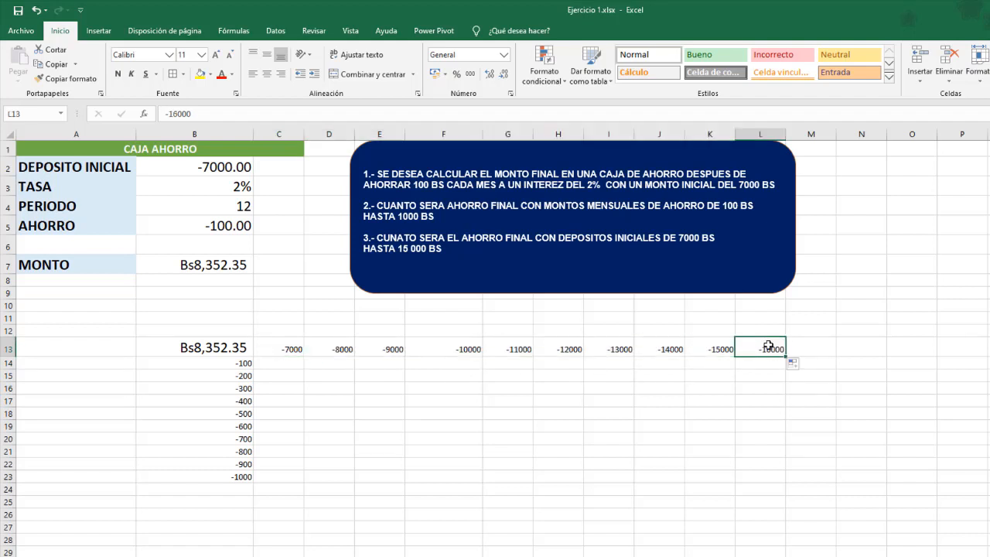
key(Delete)
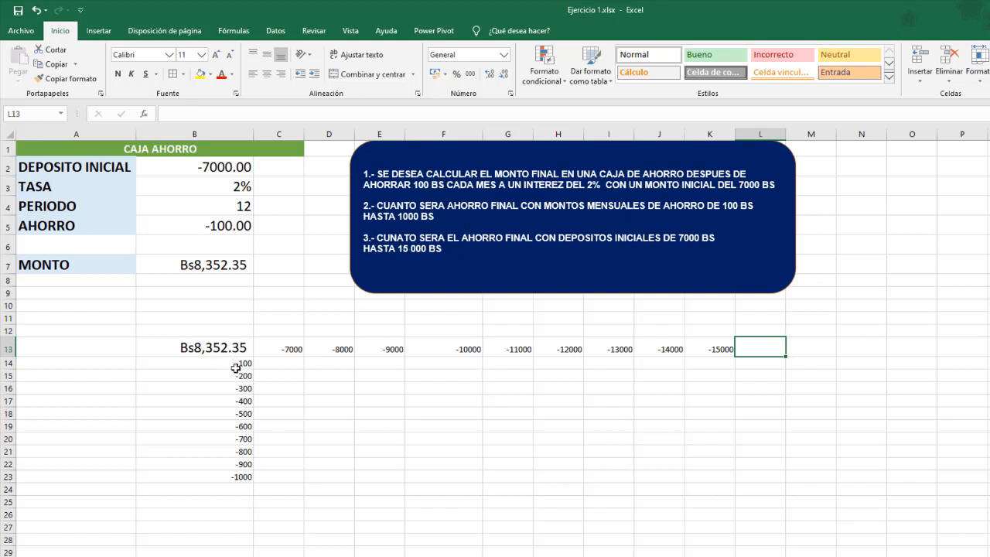
Enlarge the font of the monthly deposits in B14:B23 by three size levels and of the initial deposits in C13:K13 by two.
drag(236, 368, 241, 476)
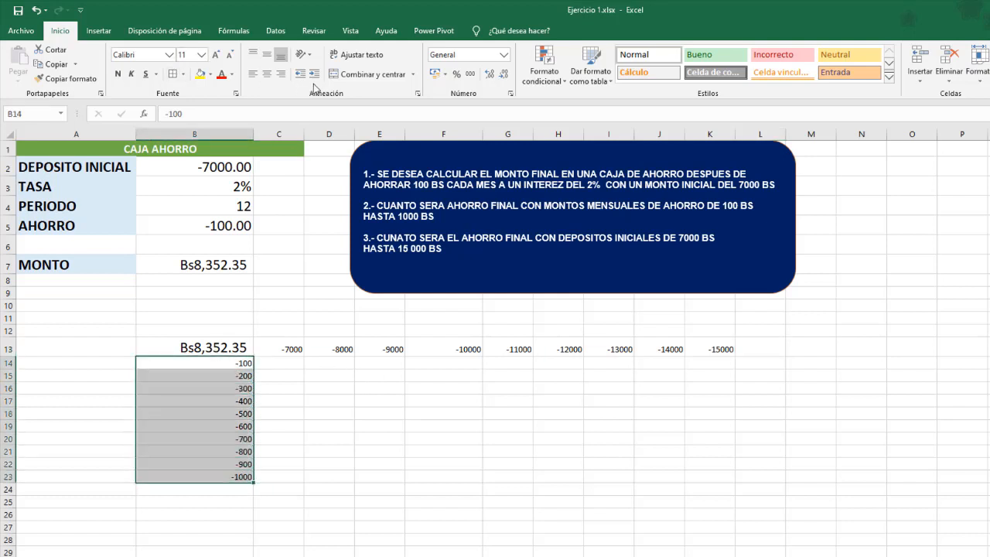
click(217, 55)
click(217, 55)
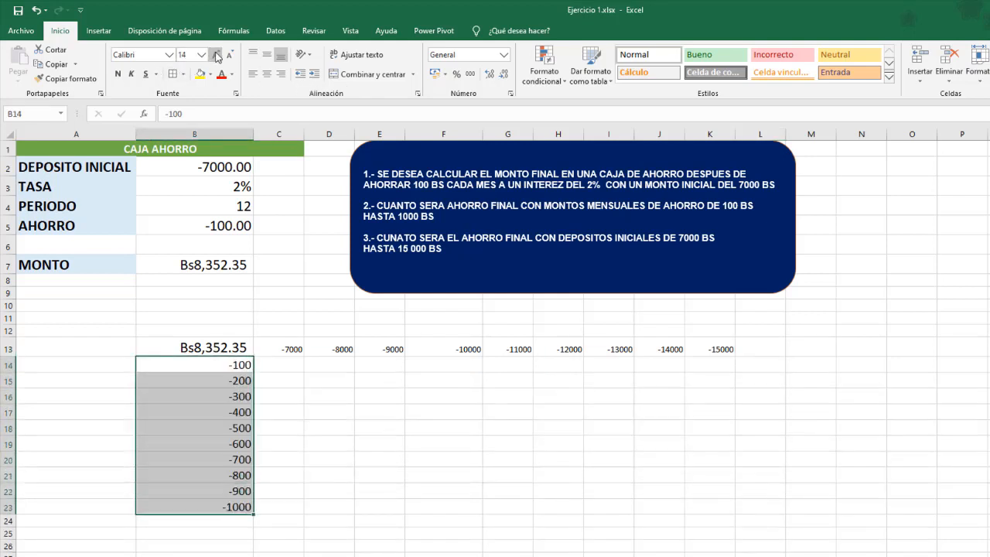
click(217, 55)
drag(287, 350, 727, 350)
click(217, 55)
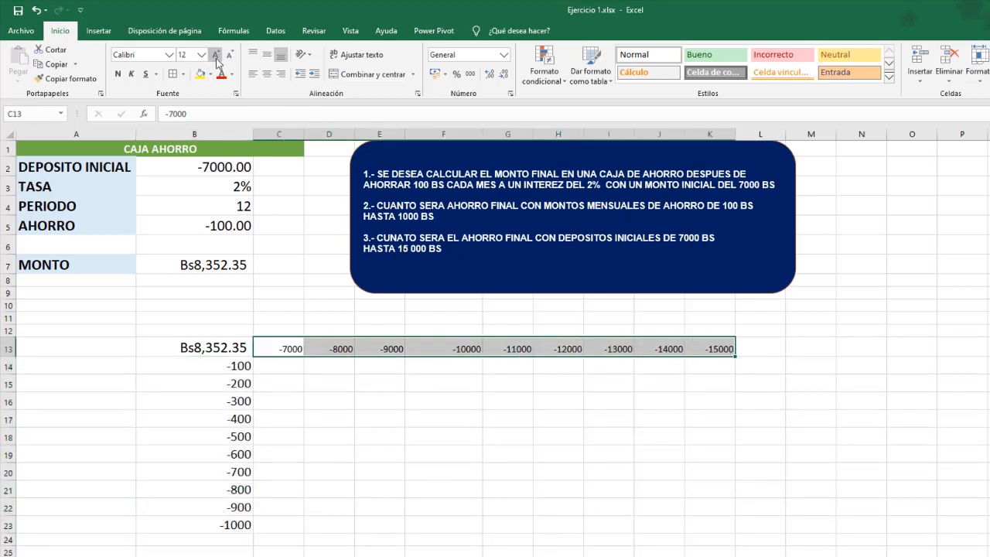
click(216, 56)
click(445, 474)
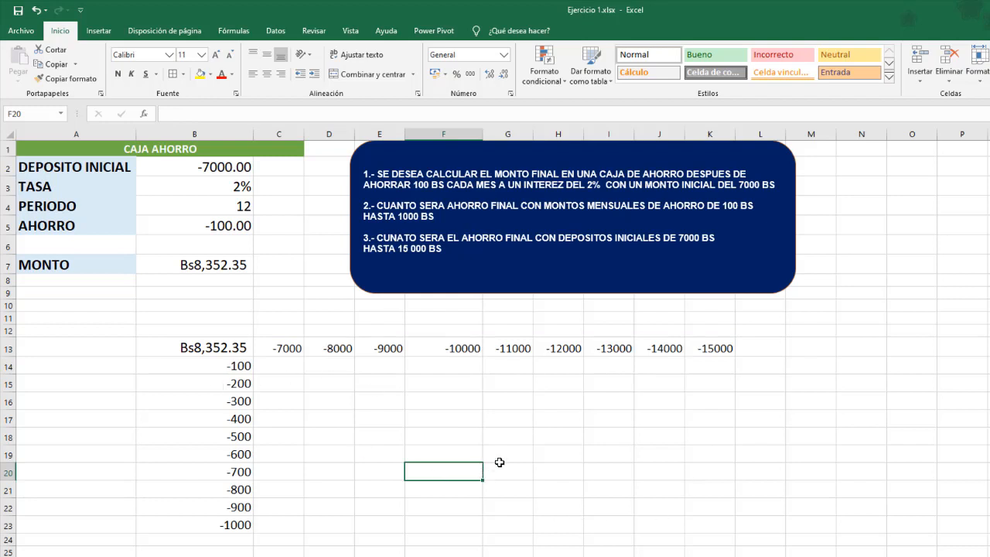
Add all borders to the table range B13:K23.
drag(221, 349, 712, 528)
click(174, 74)
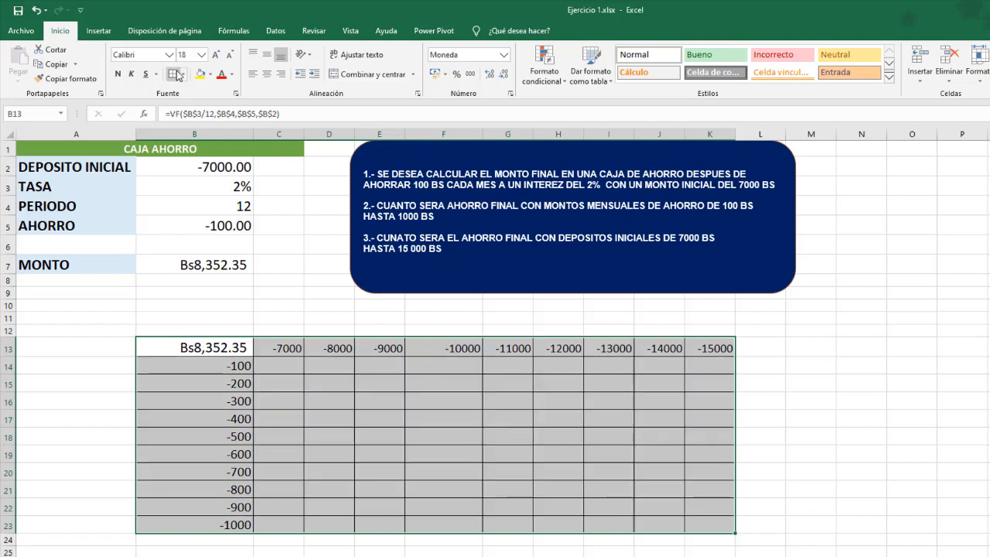
click(811, 555)
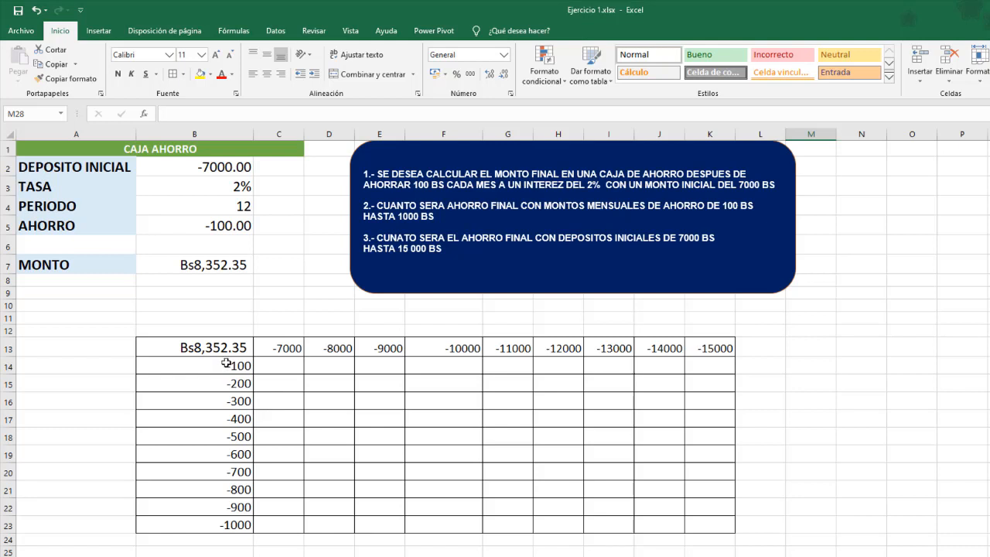
Create a two-variable data table over B13:K23 with row input cell B2 and column input cell B5.
drag(219, 346, 718, 526)
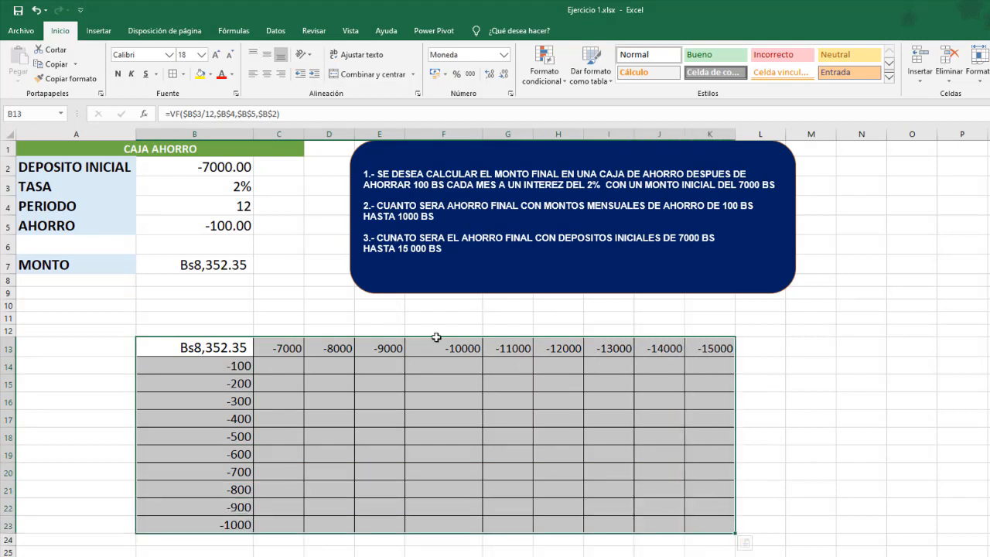
click(275, 30)
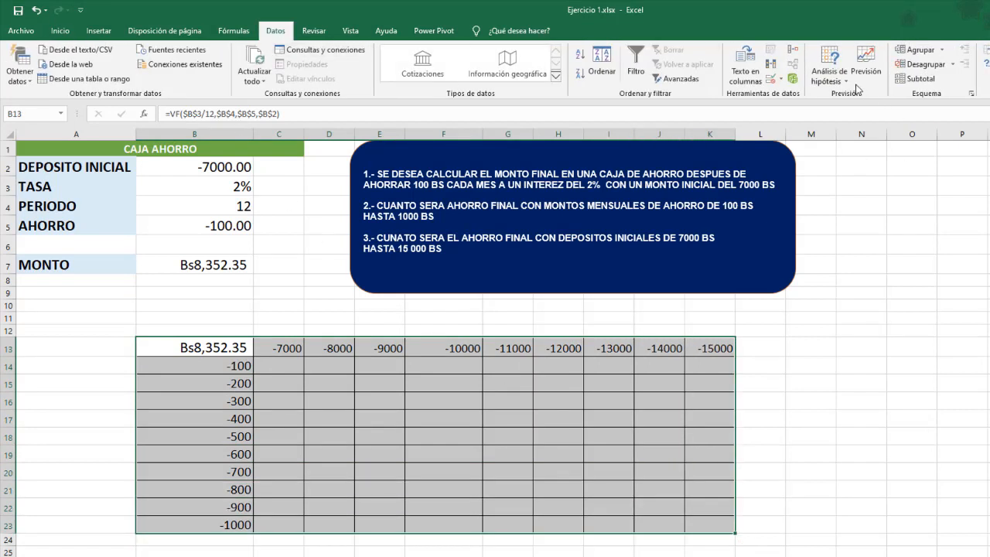
click(848, 83)
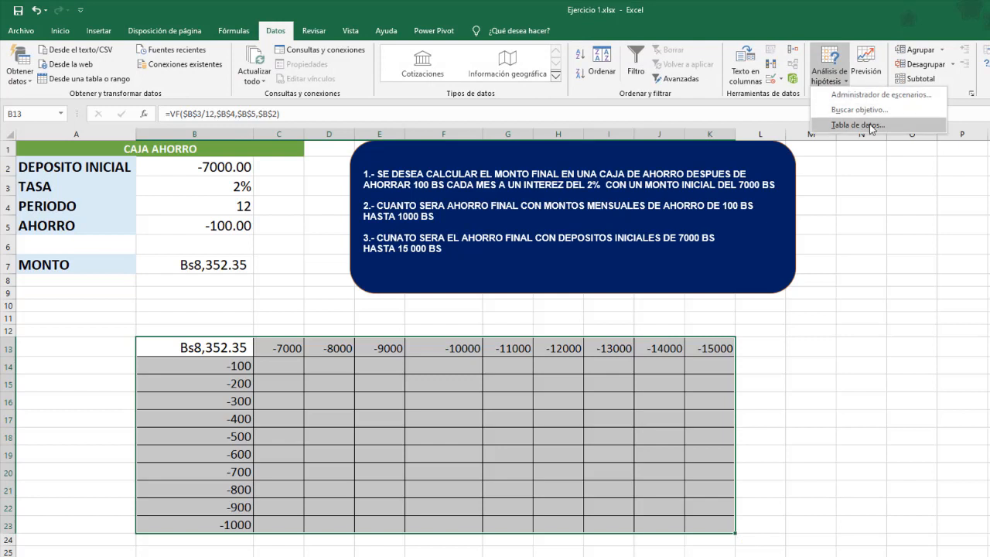
click(870, 124)
drag(582, 407, 899, 205)
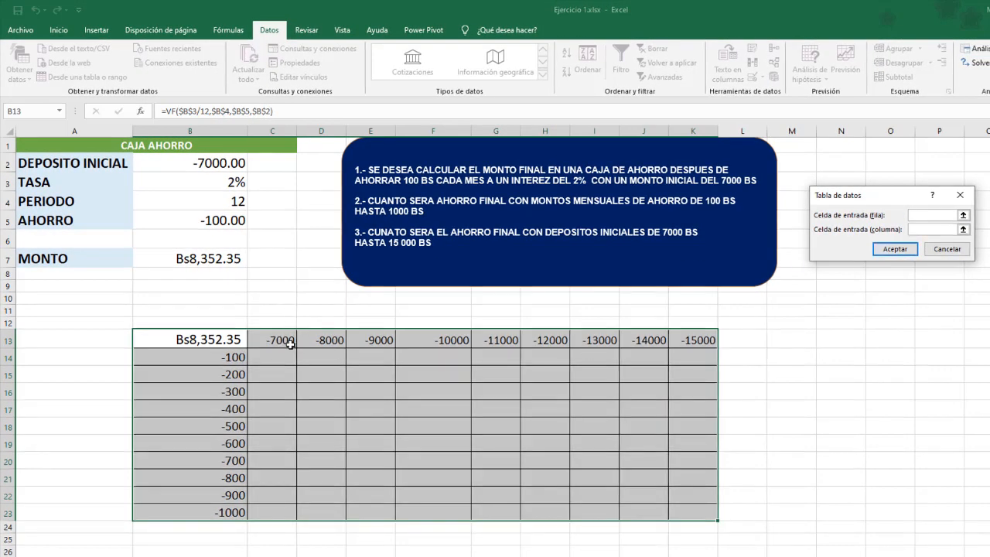
click(222, 164)
click(927, 230)
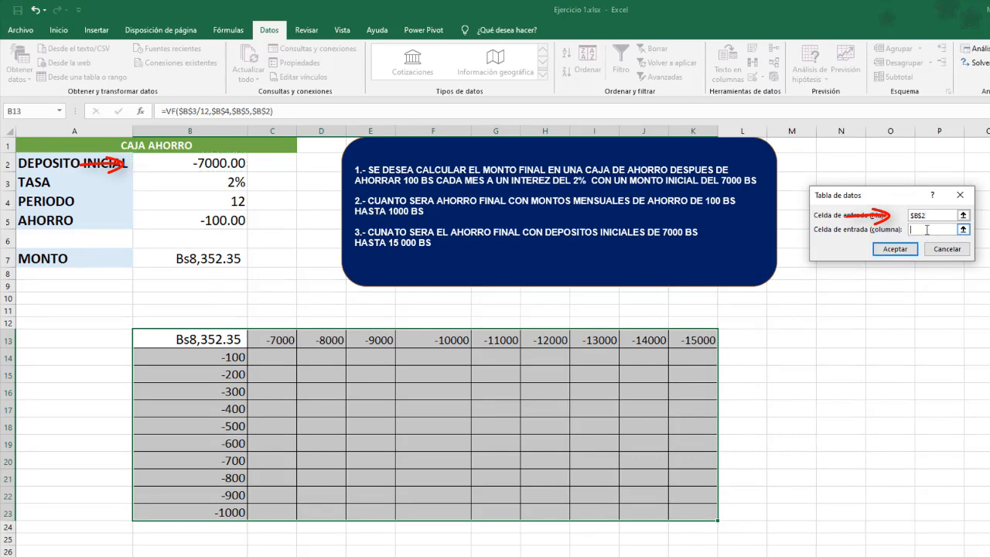
click(211, 220)
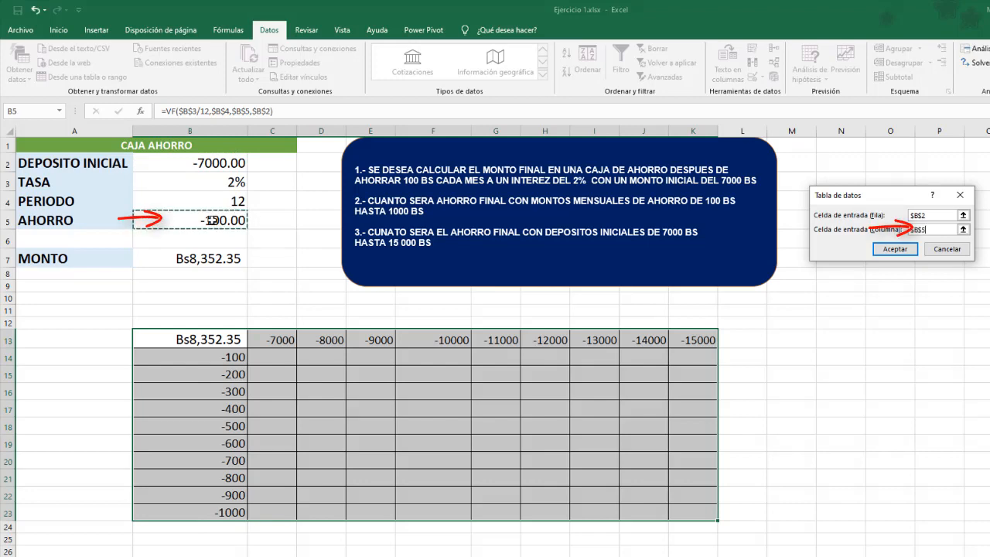
click(898, 250)
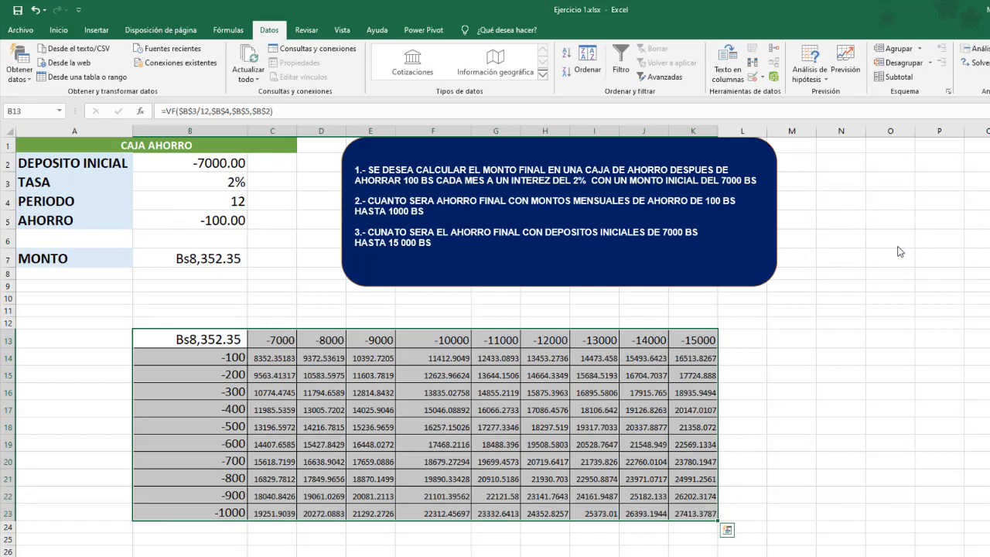
Apply the Millares (thousands separator) number format to the results in C14:K23 and slightly narrow column F.
click(275, 360)
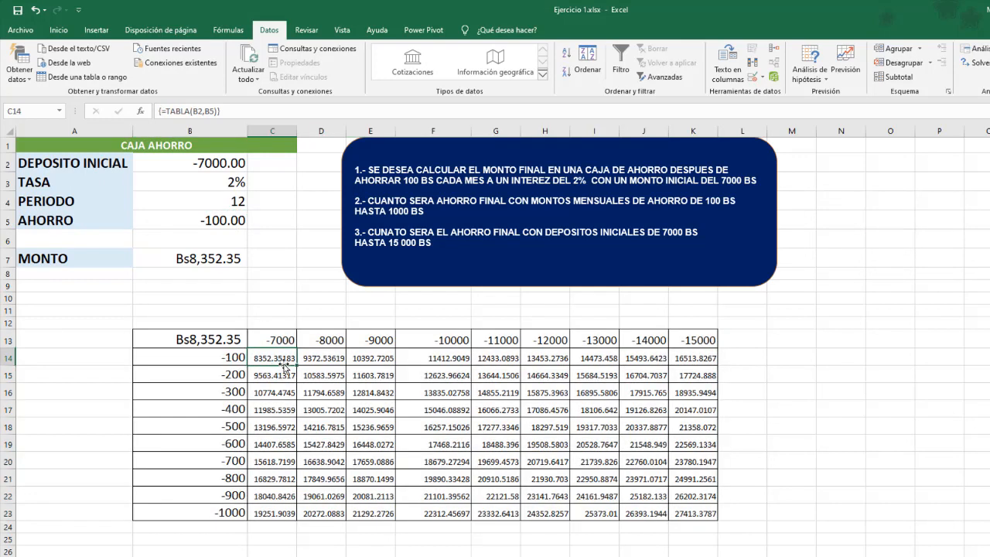
drag(283, 358, 704, 515)
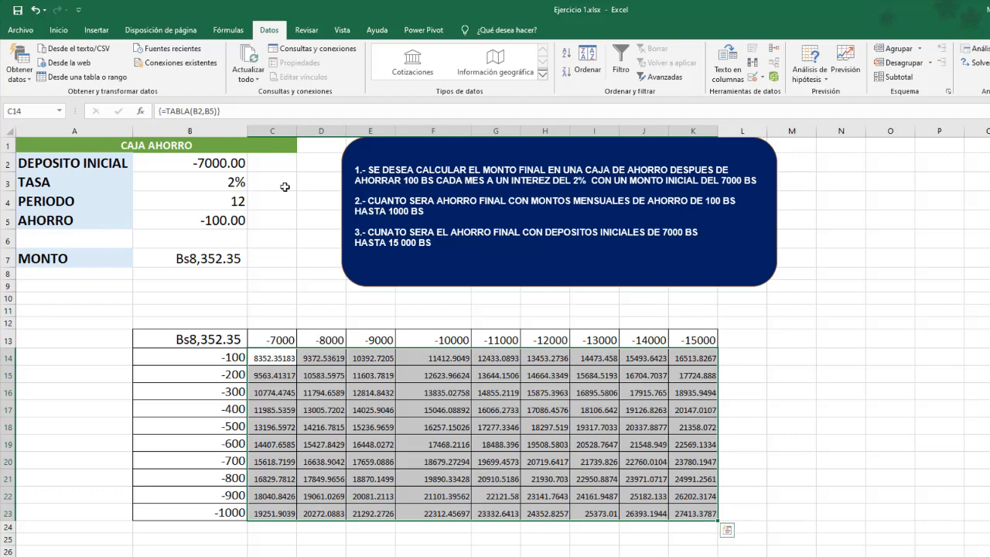
click(58, 30)
click(460, 71)
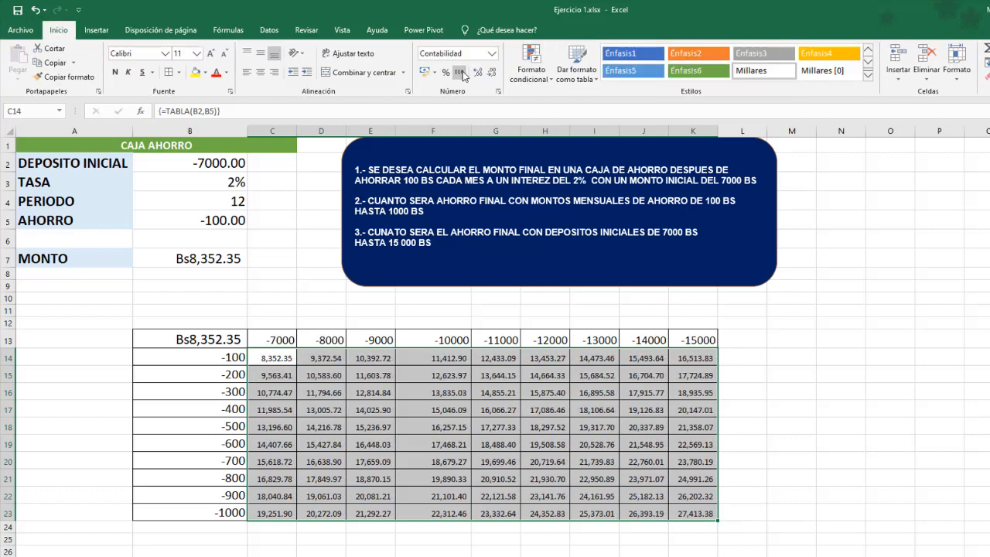
click(507, 536)
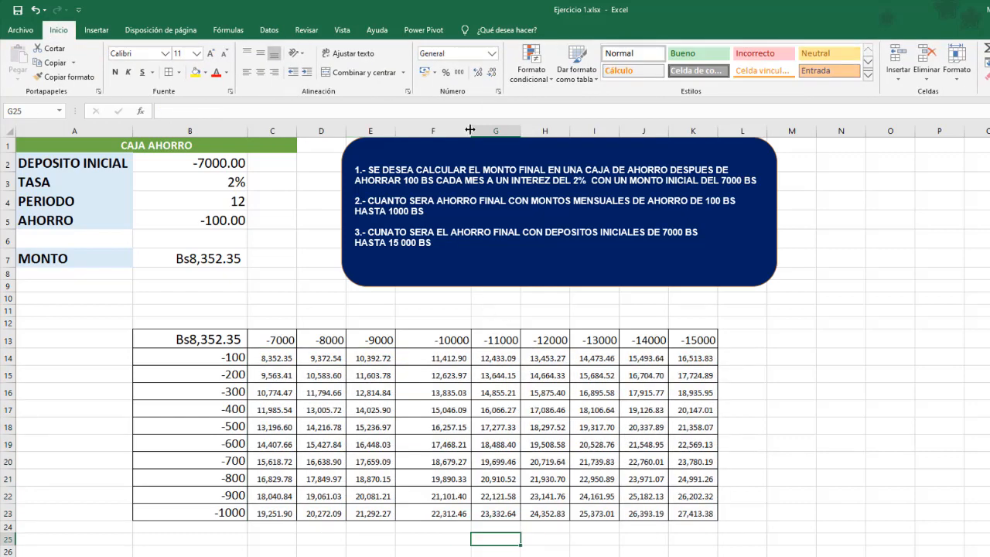
drag(471, 130, 460, 130)
click(352, 447)
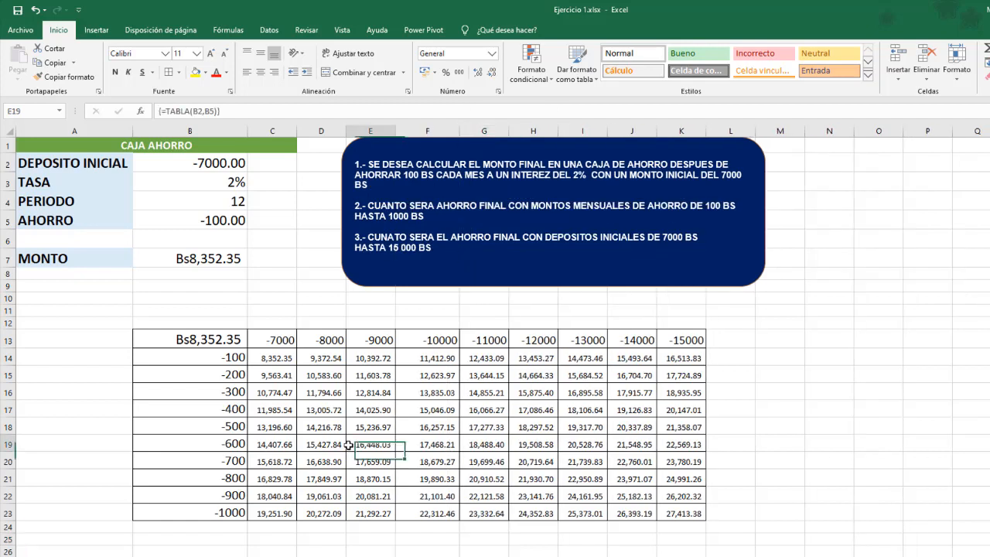
Compare the first table result in C14 with MONTO in B7, and check K23 against the deposits in K13 and B23.
click(279, 343)
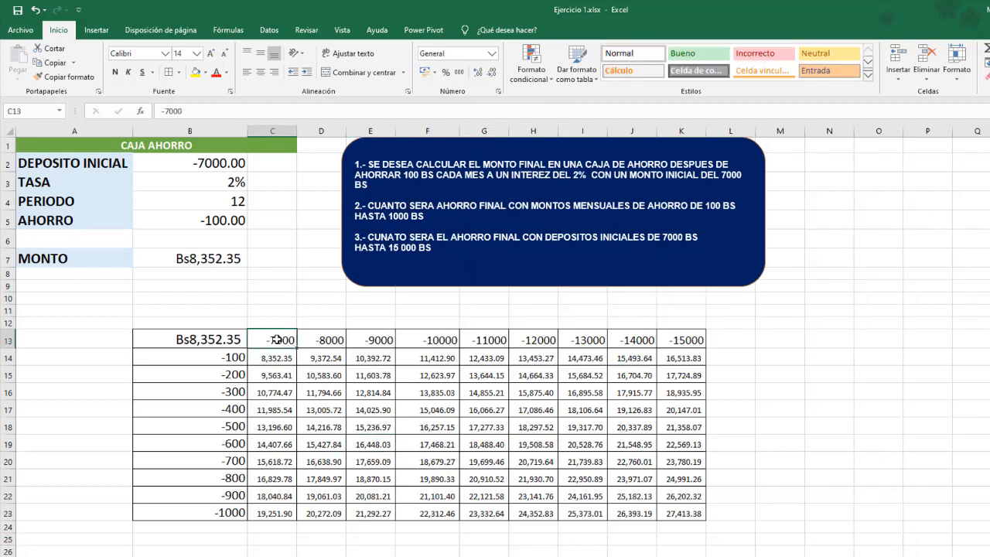
click(233, 356)
click(272, 358)
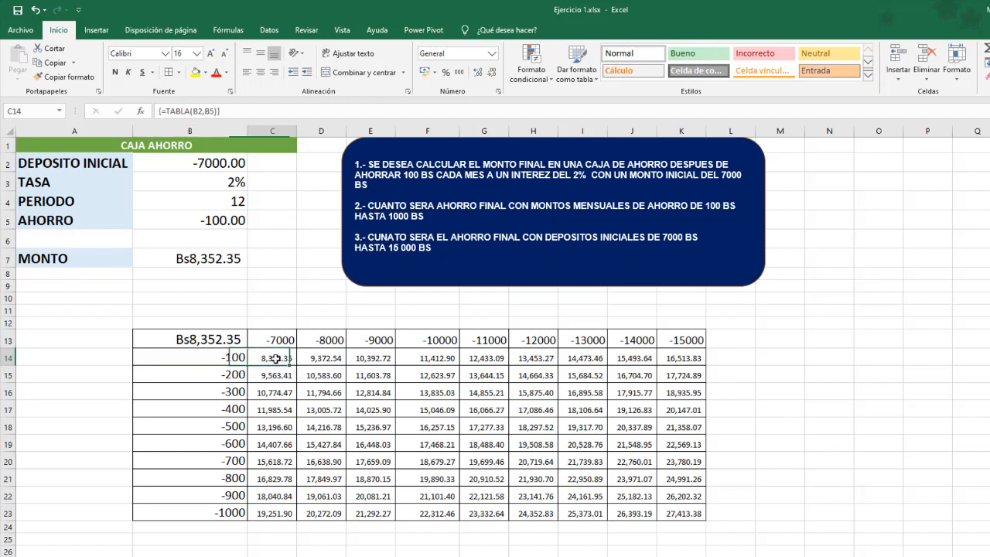
click(217, 259)
click(276, 360)
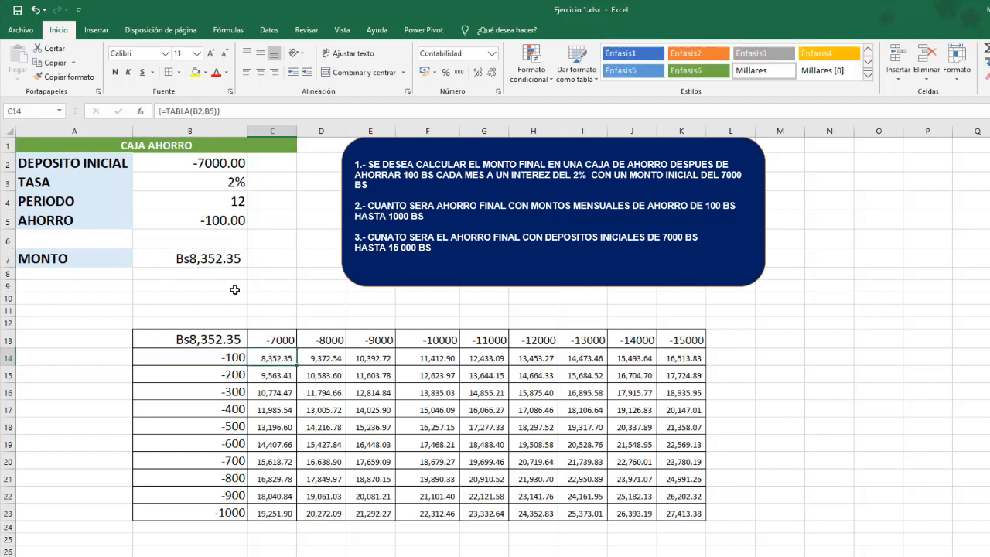
click(211, 257)
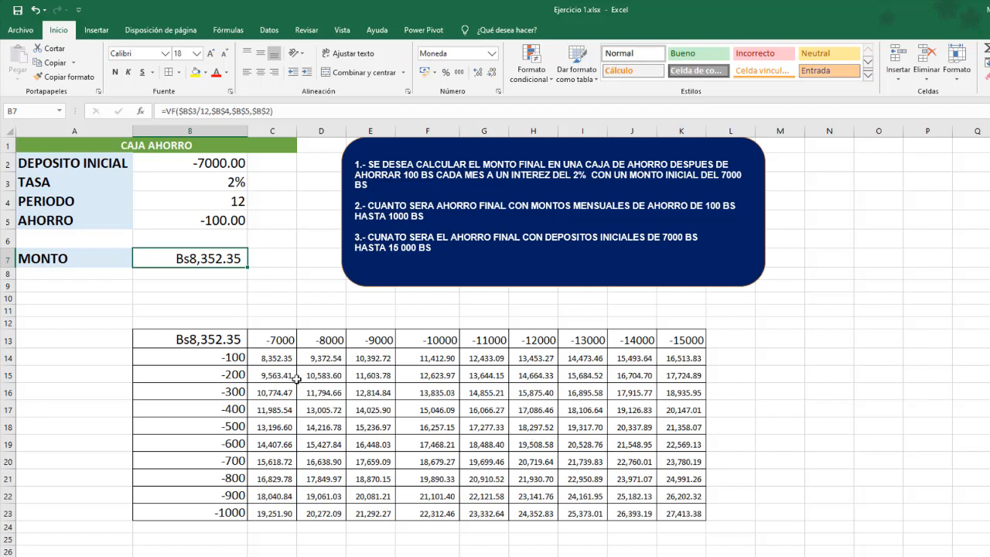
click(684, 338)
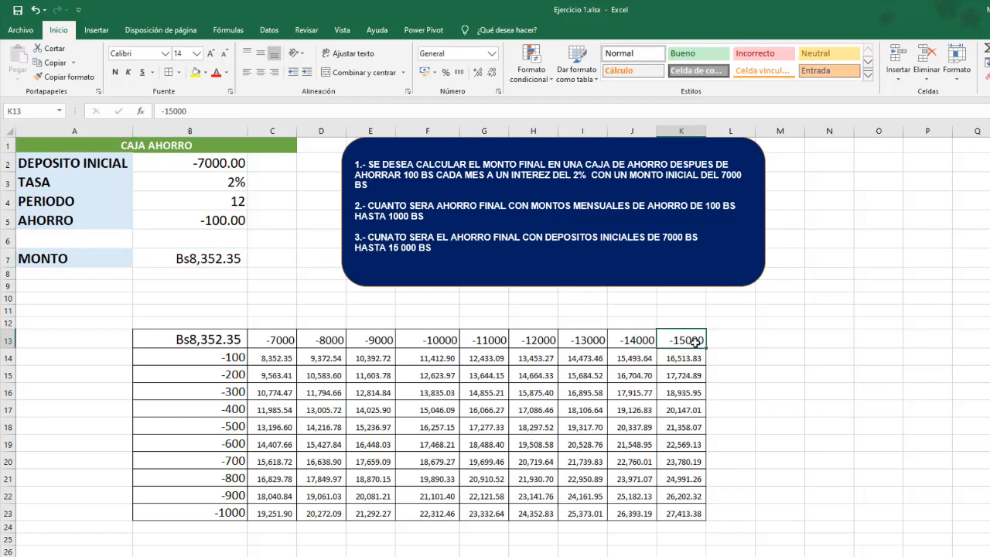
click(225, 510)
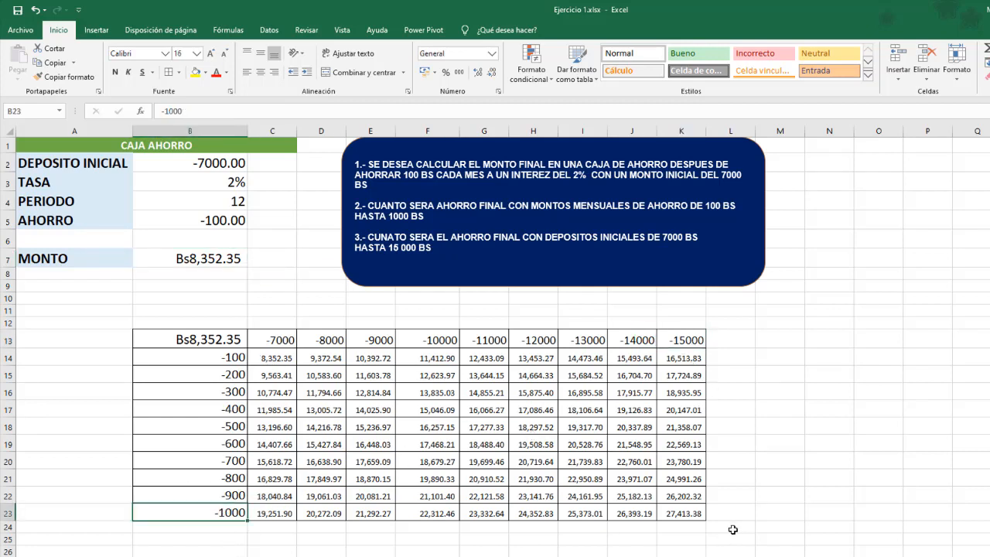
click(688, 512)
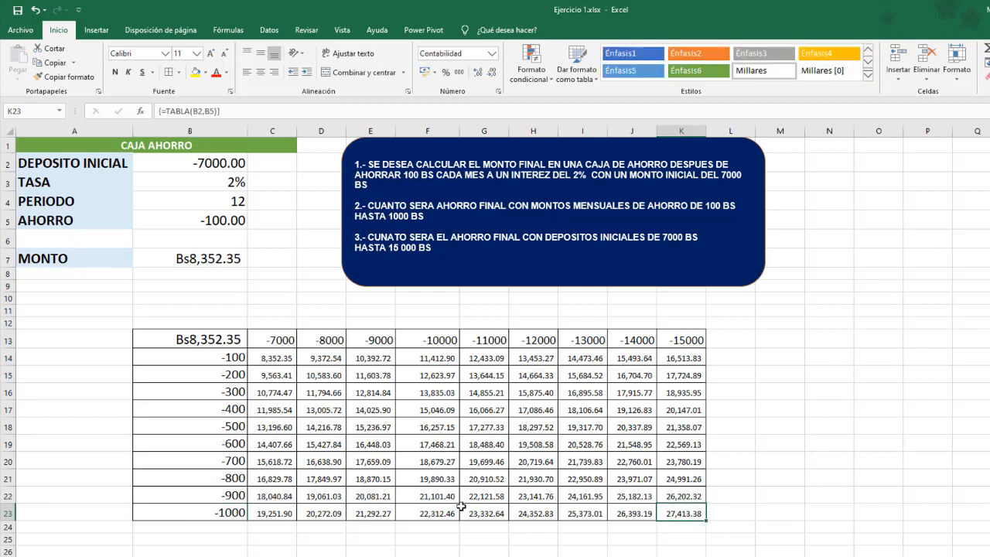
Apply the green-yellow-red color scale conditional formatting to the results in C14:K23.
drag(286, 357, 685, 514)
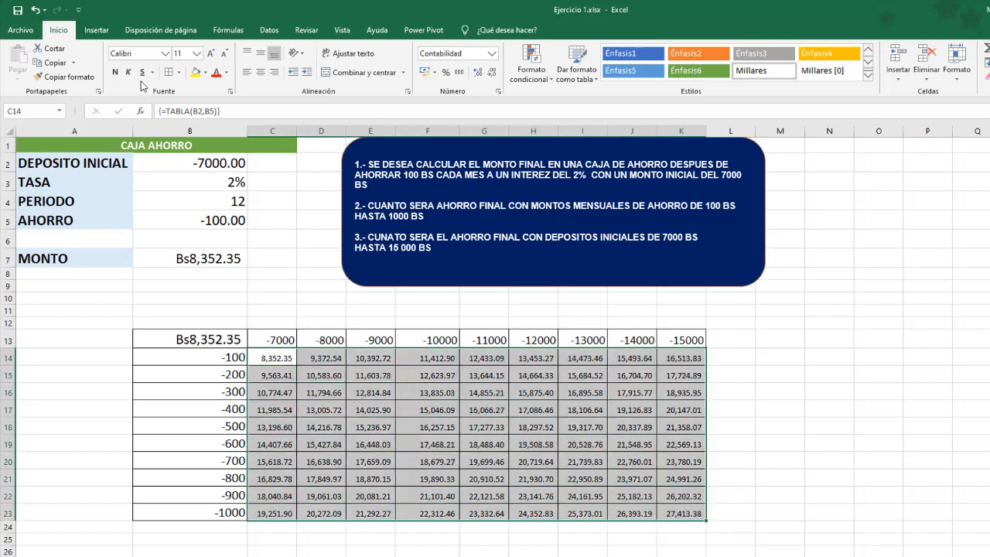
click(554, 80)
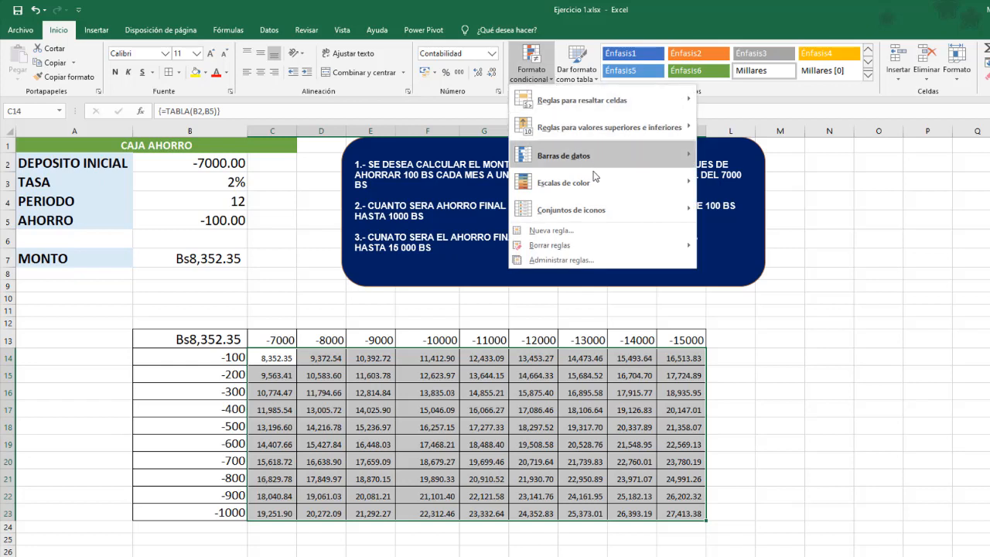
mouse_move(603, 183)
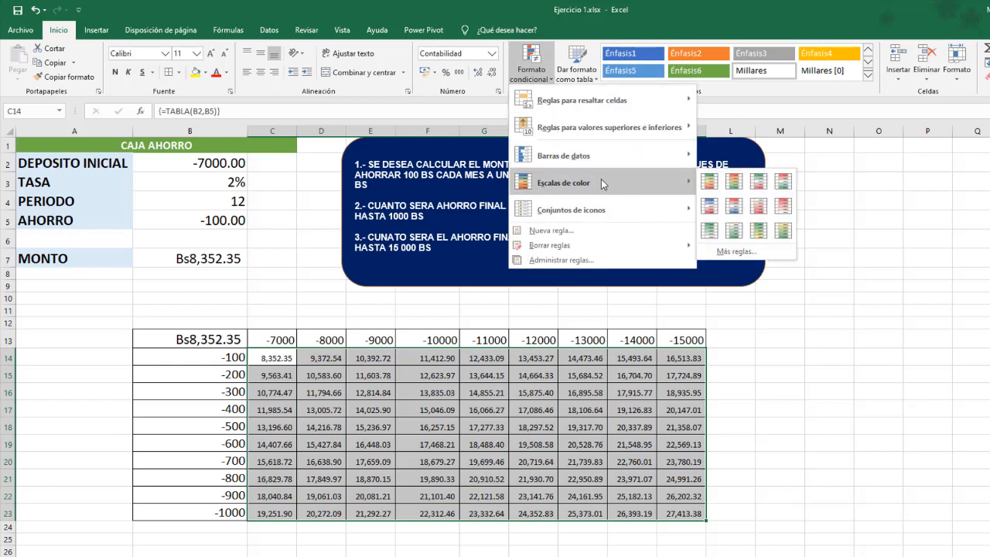
click(708, 183)
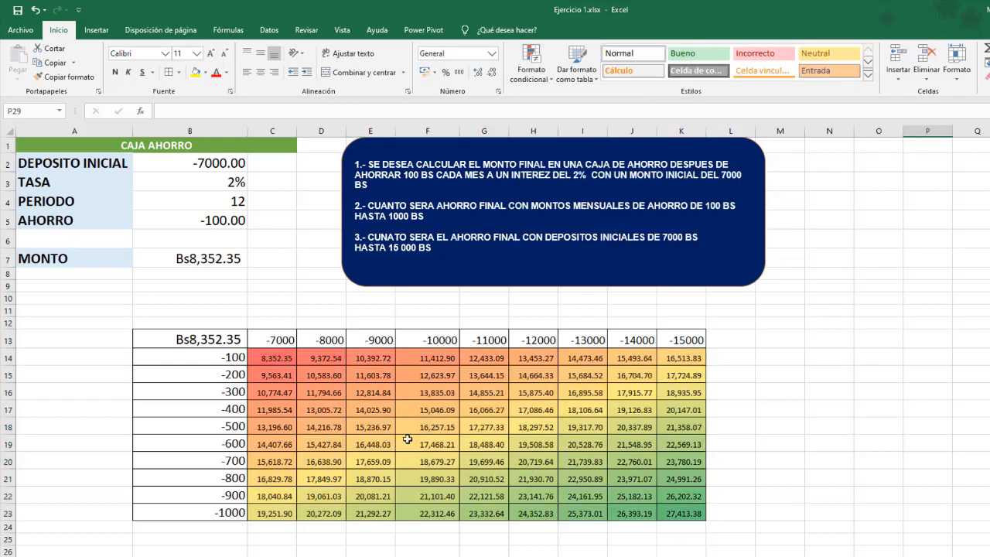
Examine the color-scaled results, comparing K23 and its initial deposit in K13 with the low-end results around C14.
click(681, 511)
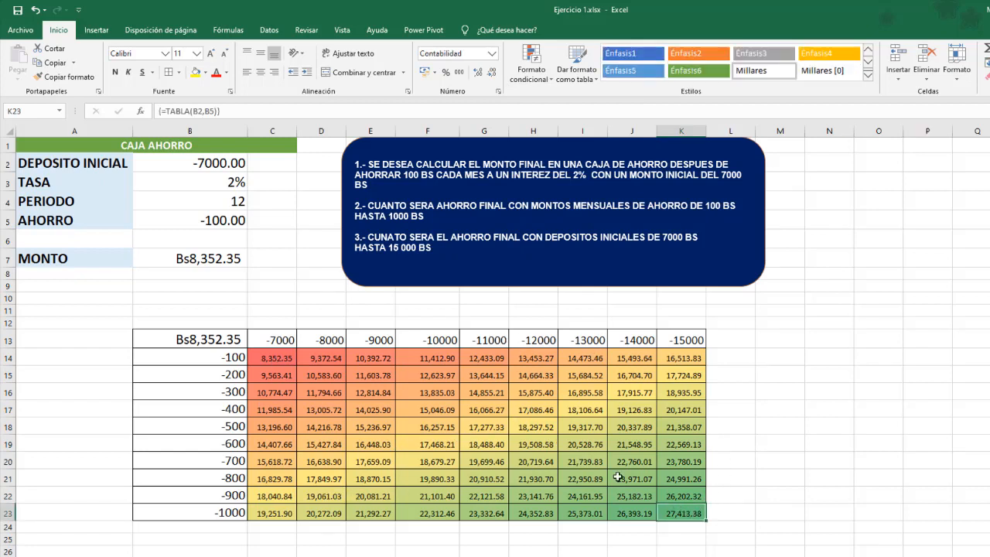
click(681, 342)
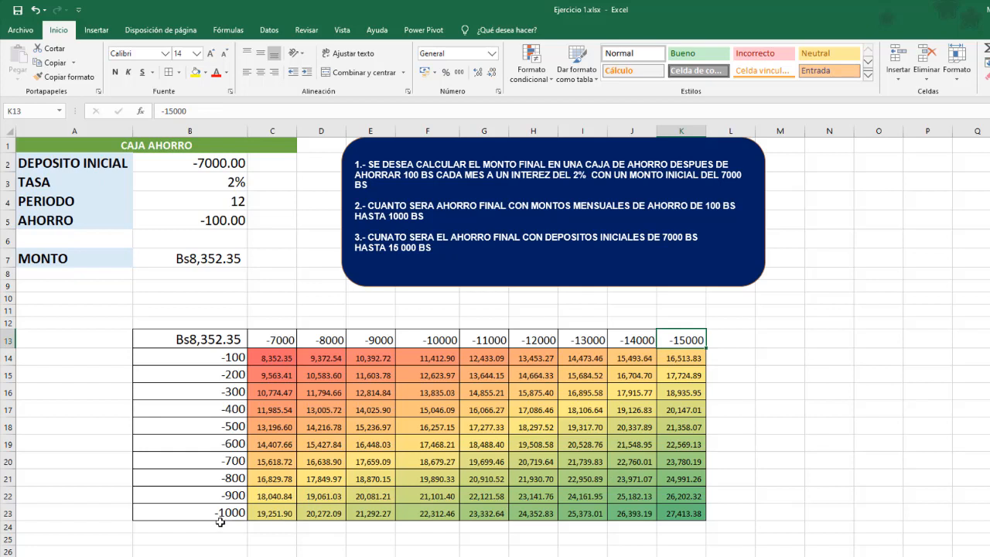
click(685, 512)
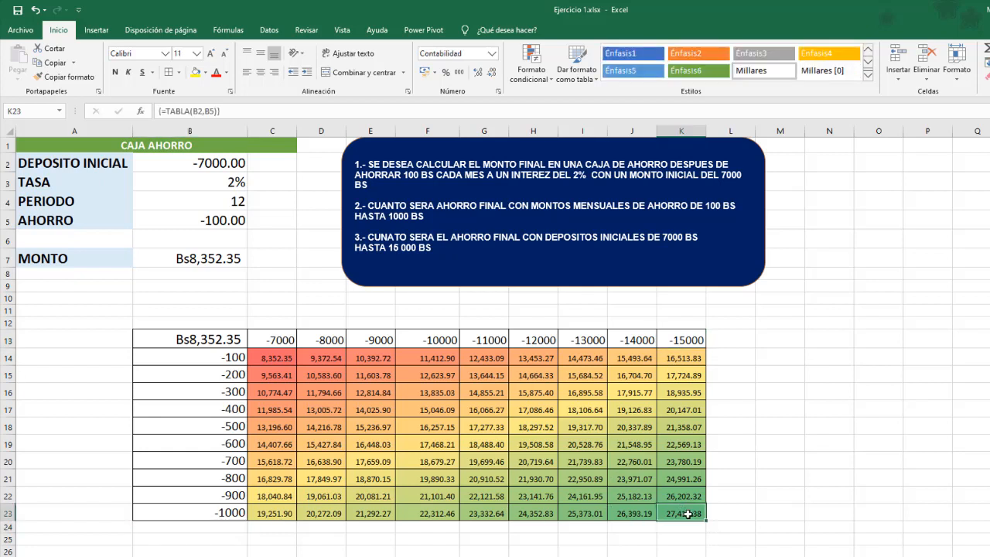
click(317, 379)
click(271, 356)
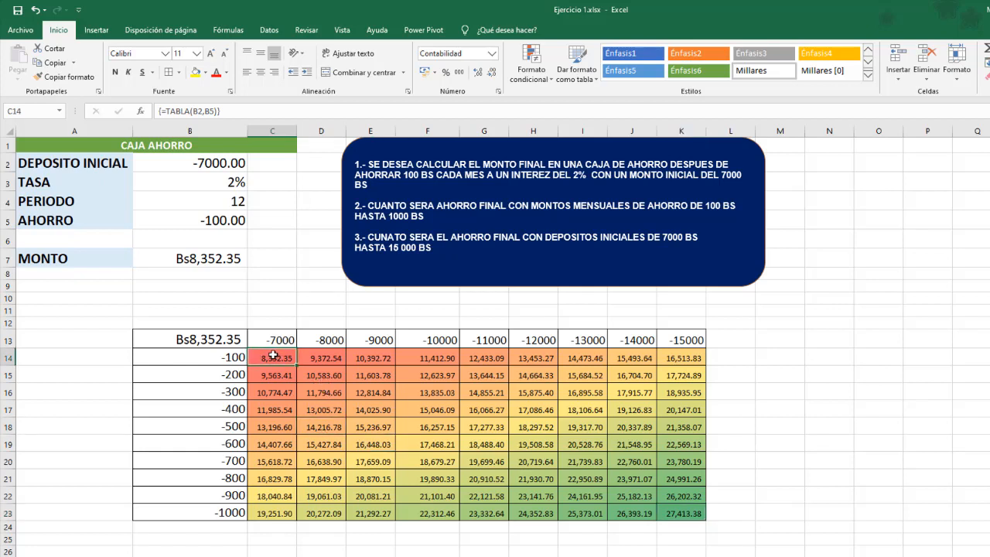
click(322, 419)
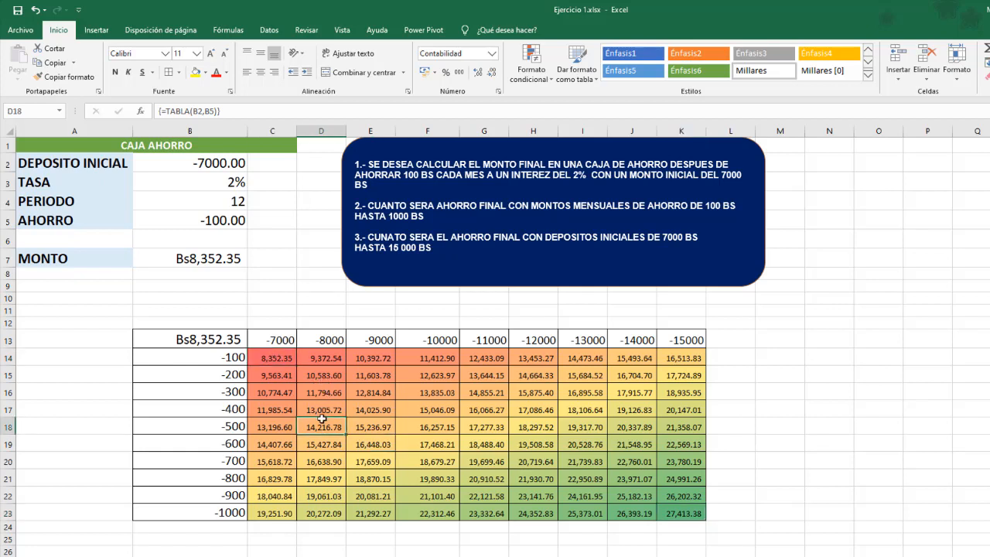